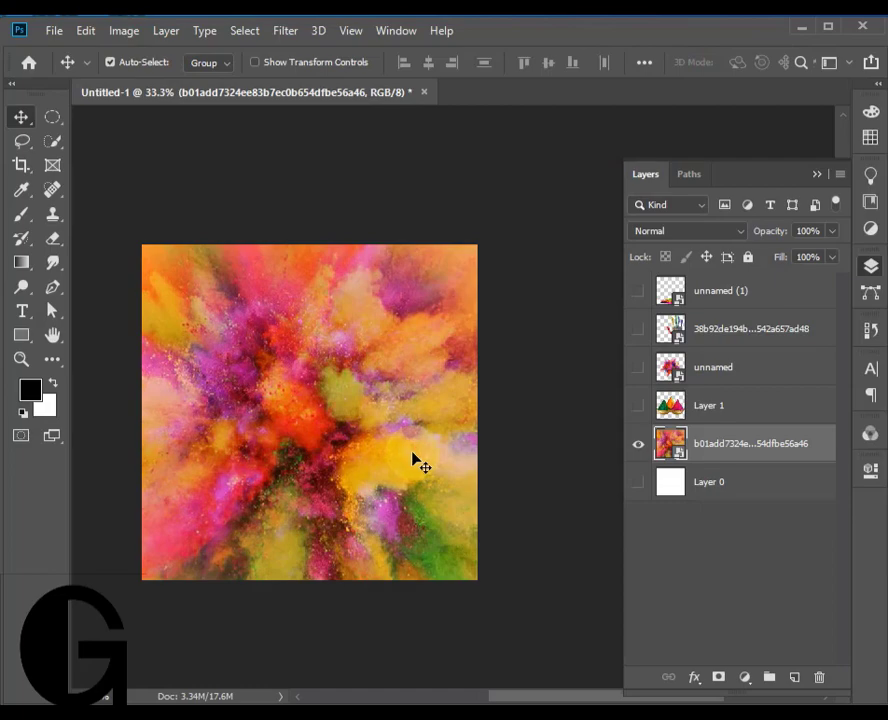
- Show Layer 1, scale the three colour-powder bowls down and place them at the lower centre of the canvas
left_click(638, 406)
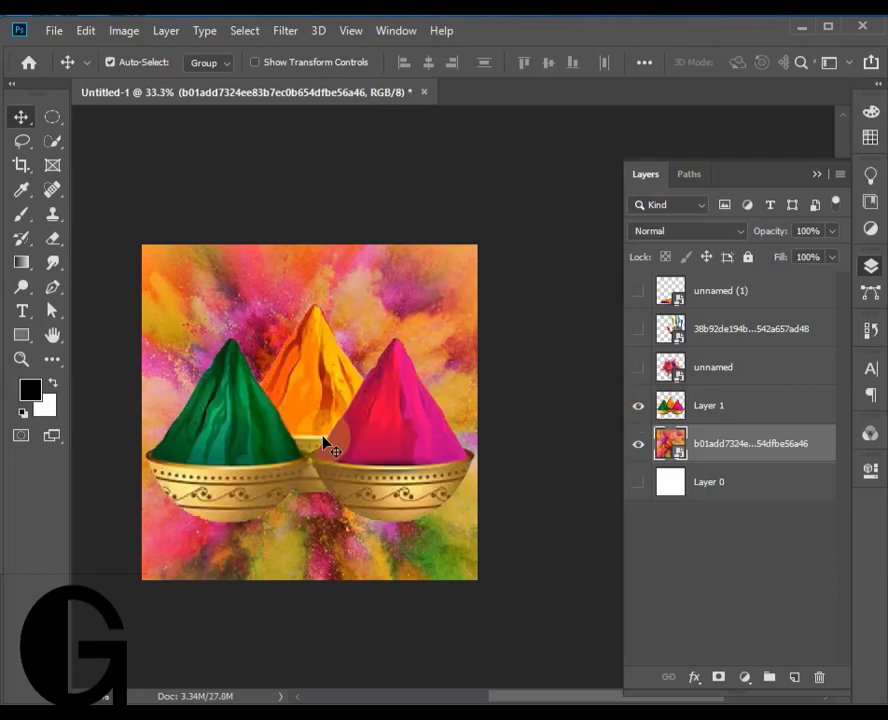
left_click(323, 438)
key("ctrl+t")
left_click_drag(308, 303, 354, 456)
left_click_drag(340, 507, 337, 539)
- Show the white Layer 0 and lower the opacity of the powder-explosion background layer so it looks faded
left_click(705, 455)
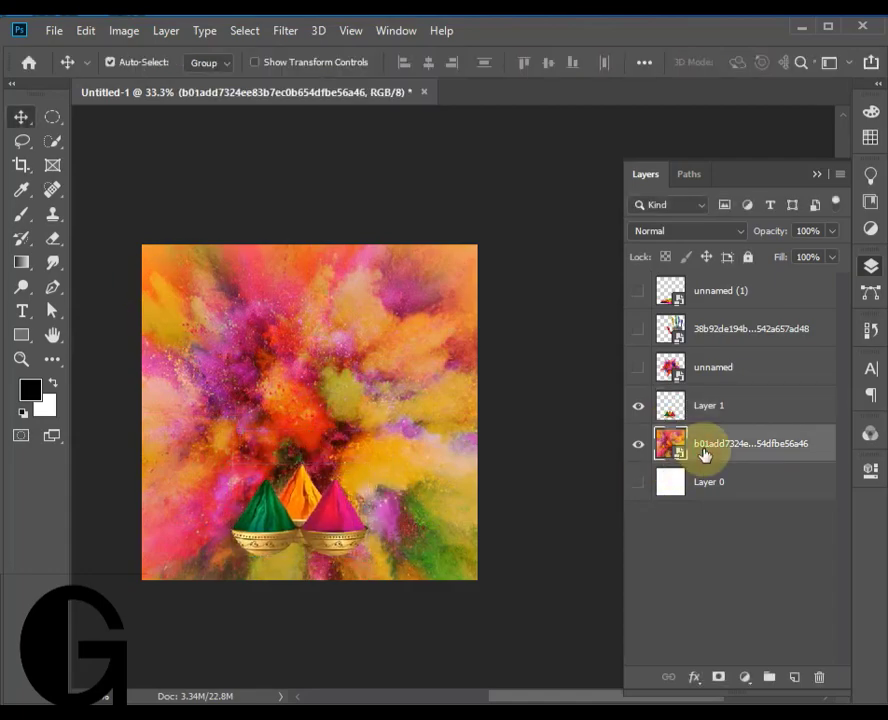
left_click_drag(797, 259, 826, 256)
left_click(700, 482)
left_click(638, 483)
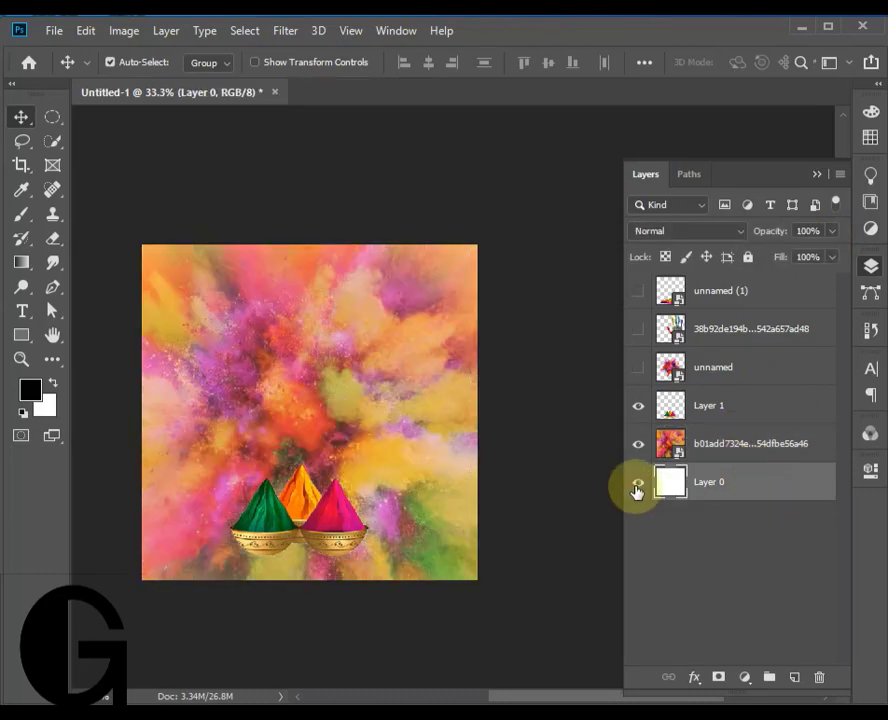
left_click(830, 233)
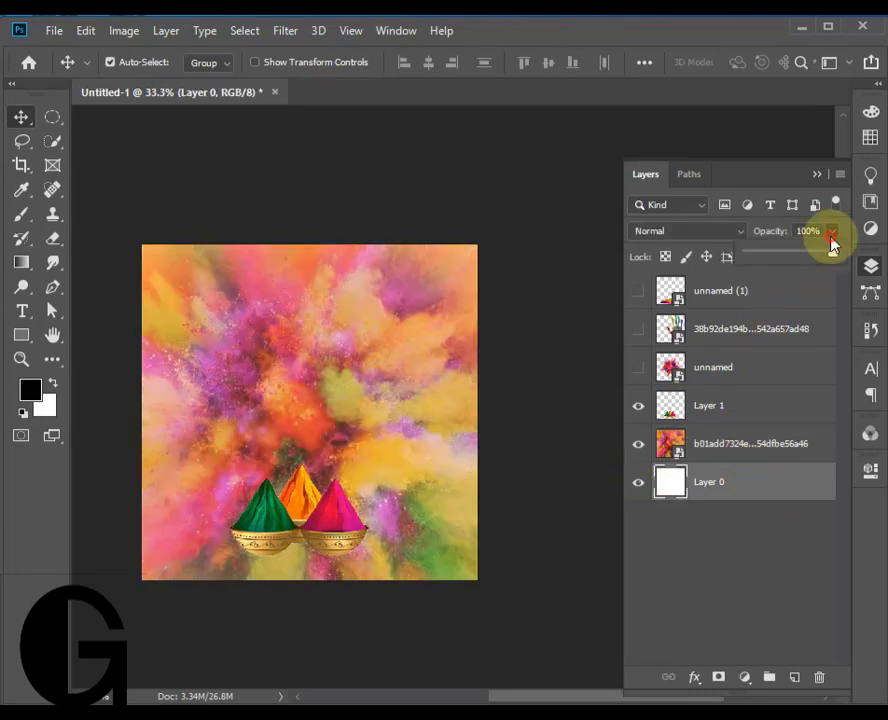
left_click(763, 441)
left_click(830, 233)
left_click_drag(823, 258, 801, 256)
- Add a black (000000) Solid Color fill layer directly above Layer 0
left_click(692, 495)
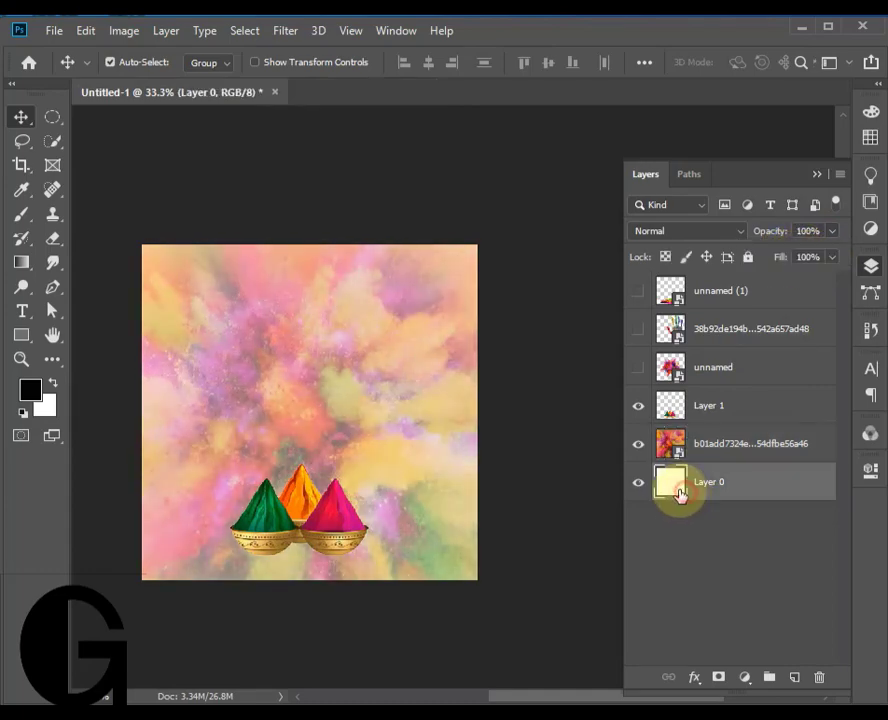
left_click(744, 677)
left_click(780, 346)
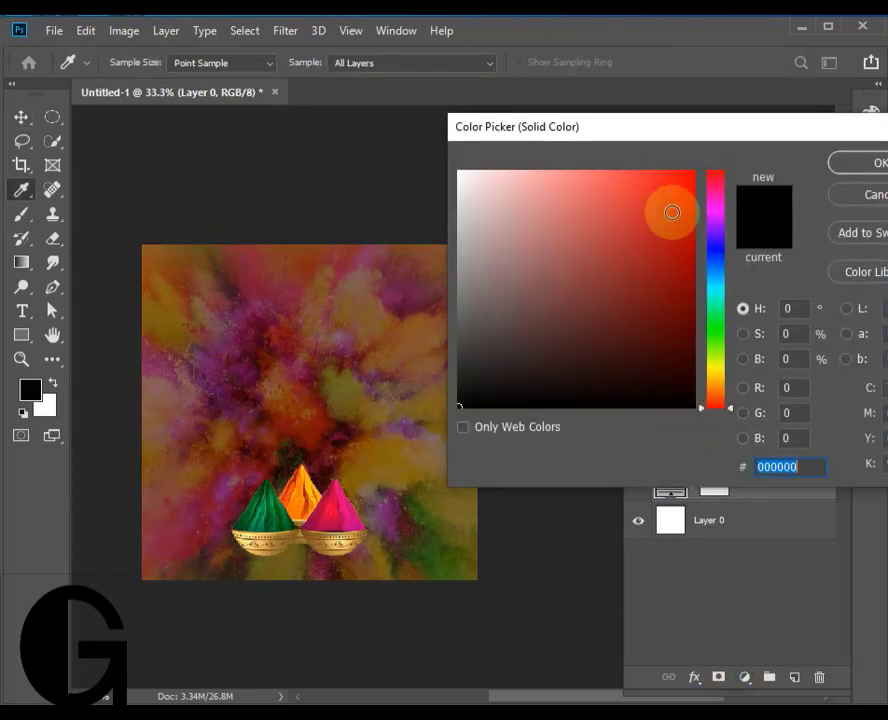
left_click(845, 166)
- Lower the powder-explosion layer's opacity further so the black fill darkens the background
left_click(793, 430)
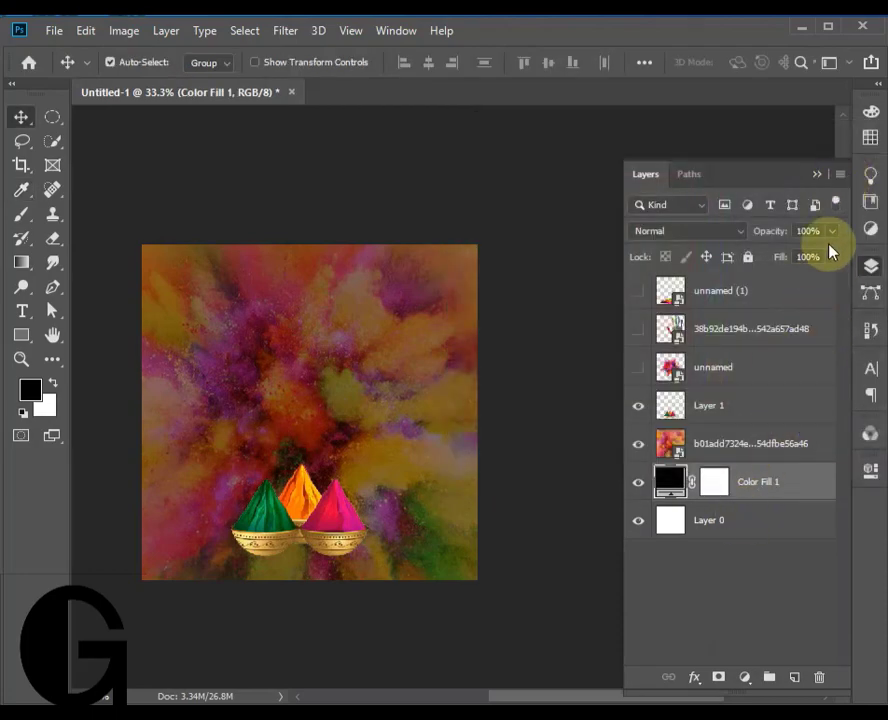
left_click_drag(778, 251, 785, 251)
left_click(683, 566)
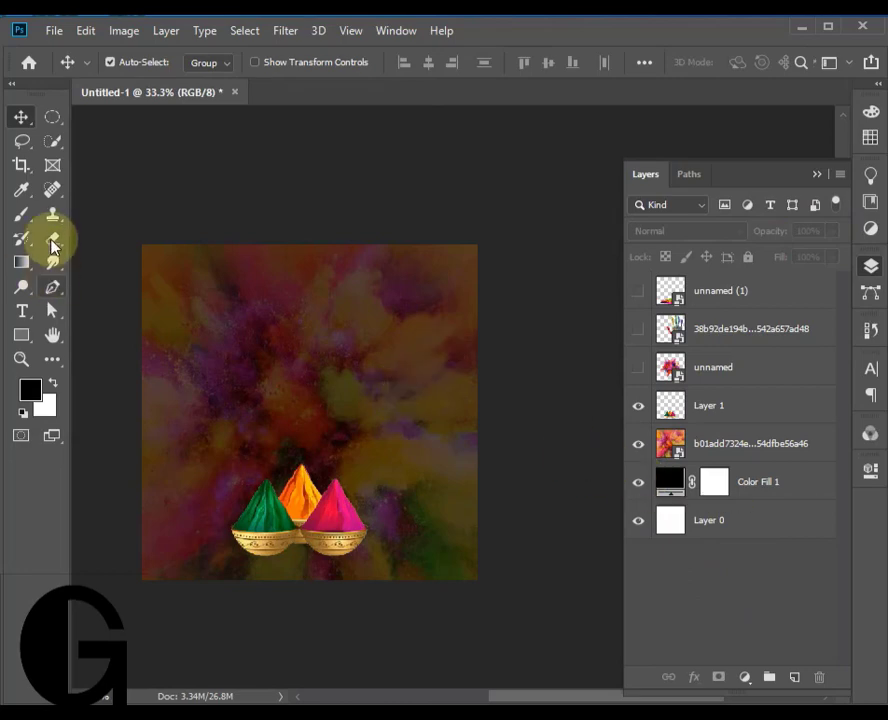
- Add the white text "HOLI" in Roboto Bold, 10 pt, above the powder bowls
left_click(21, 310)
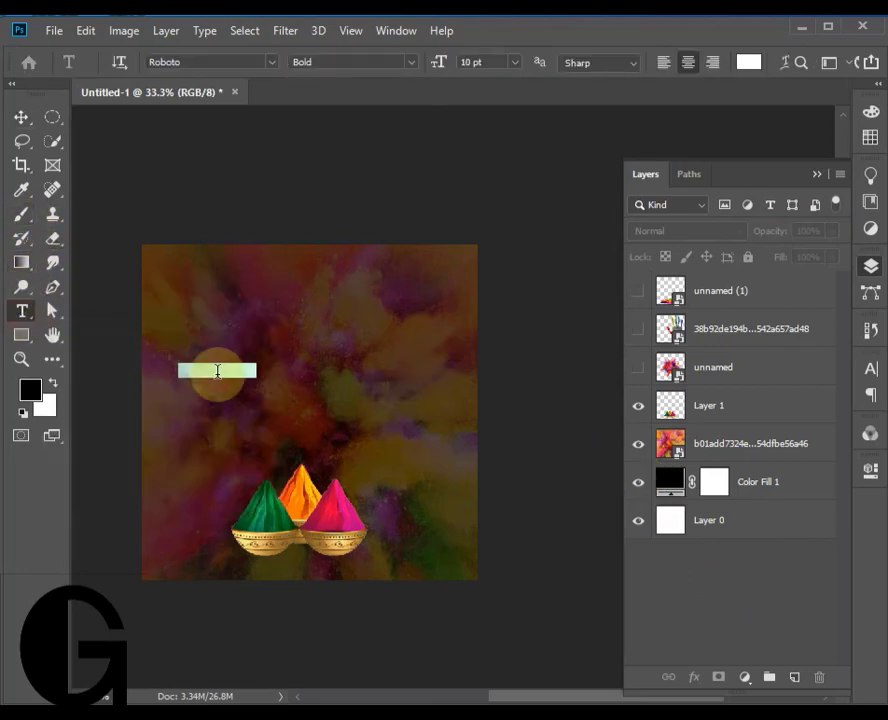
left_click(218, 371)
key("BackSpace")
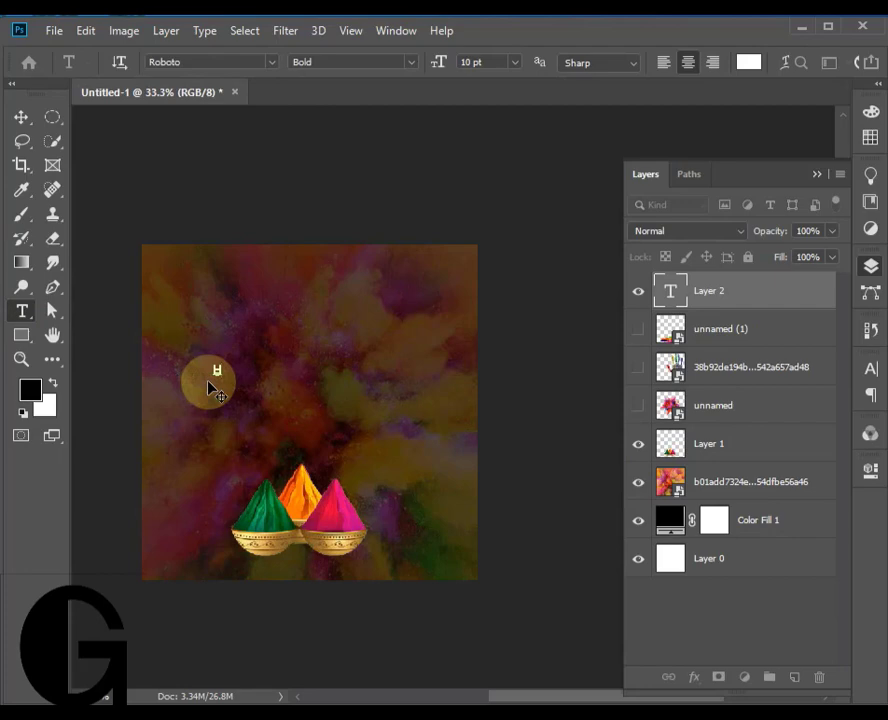
left_click(21, 117)
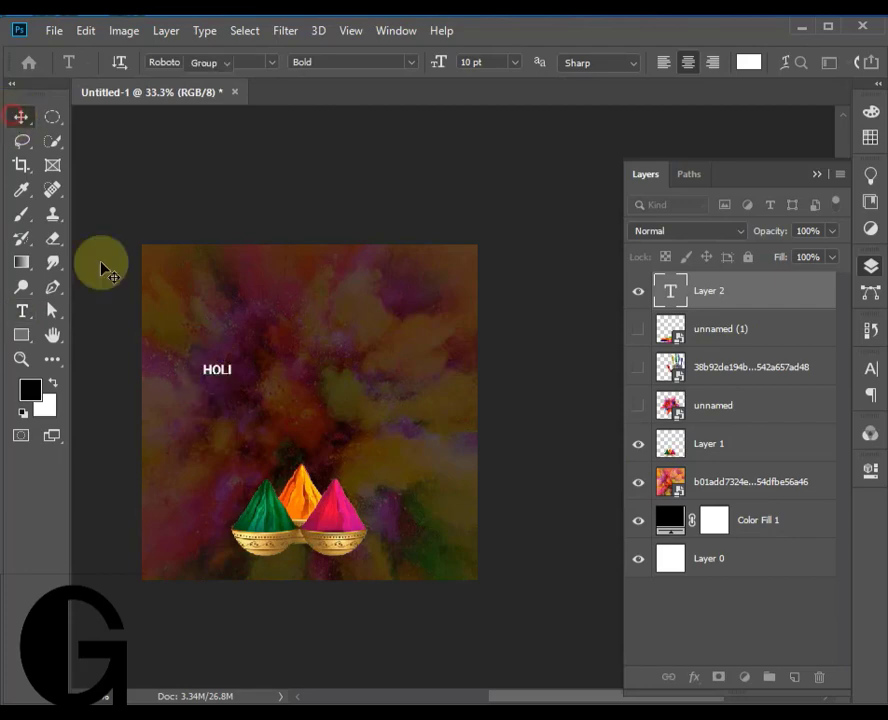
- Scale the HOLI text to about 635% and position it centred above the powder bowls
key("ctrl+t")
left_click_drag(268, 384, 369, 488)
left_click_drag(323, 423, 327, 443)
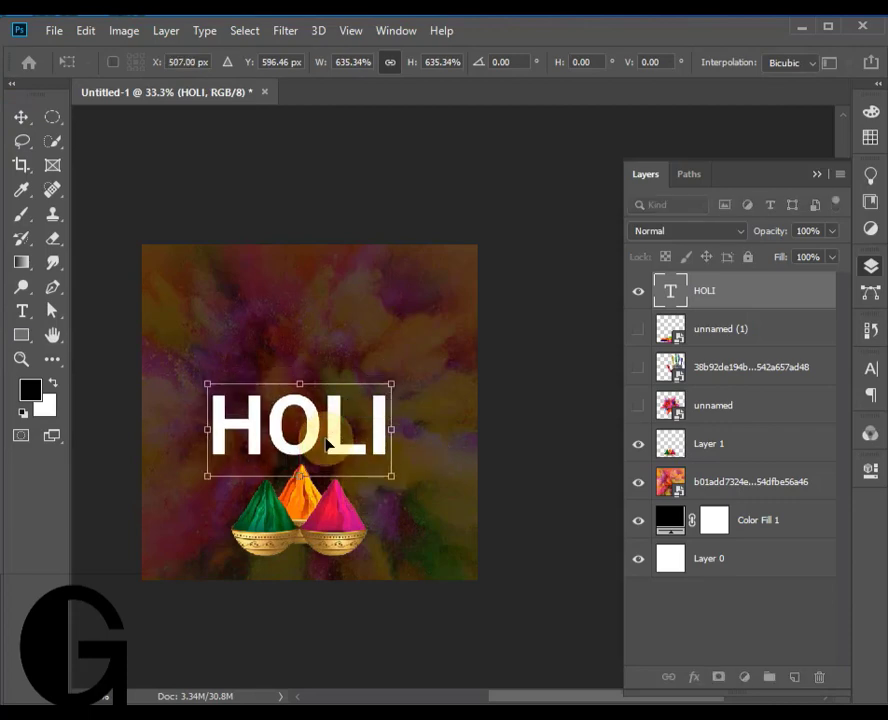
left_click(30, 120)
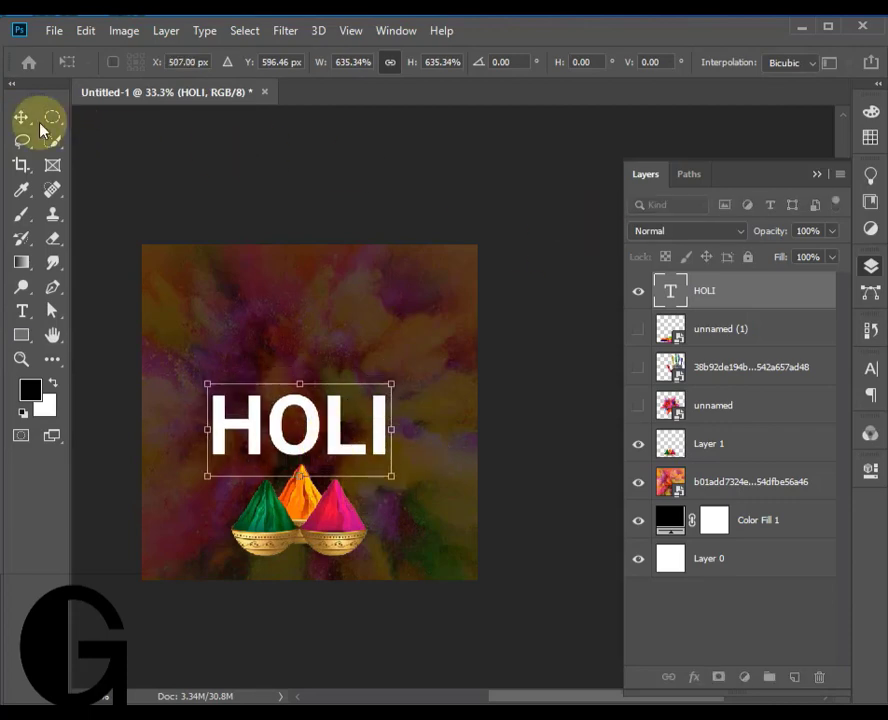
left_click_drag(338, 454, 457, 375)
- Recolour the letter I of the HOLI text bright green (4eff00)
double_click(379, 397)
left_click(750, 66)
left_click(694, 172)
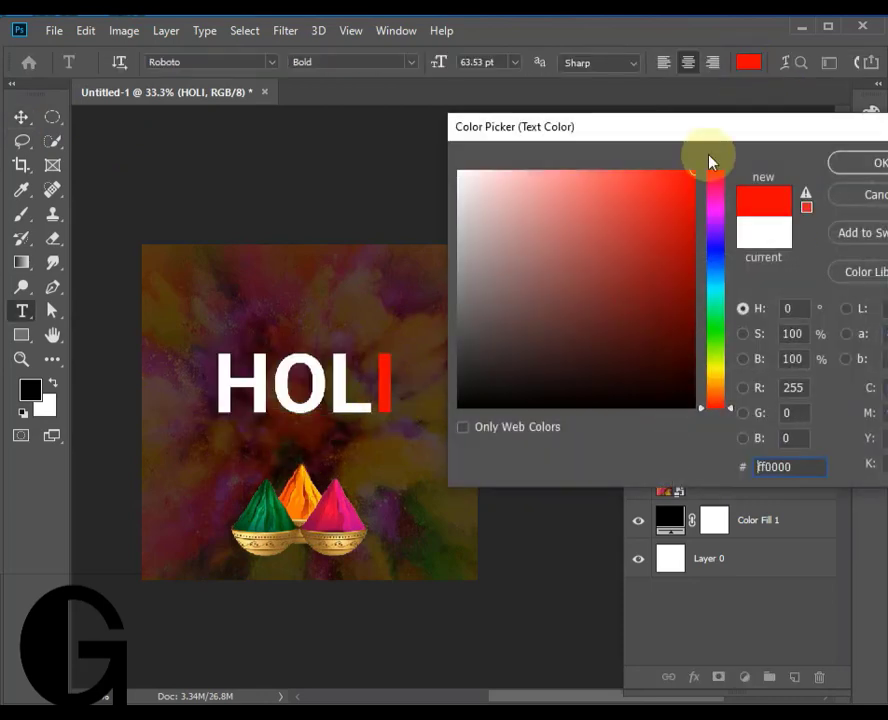
left_click_drag(700, 365, 700, 344)
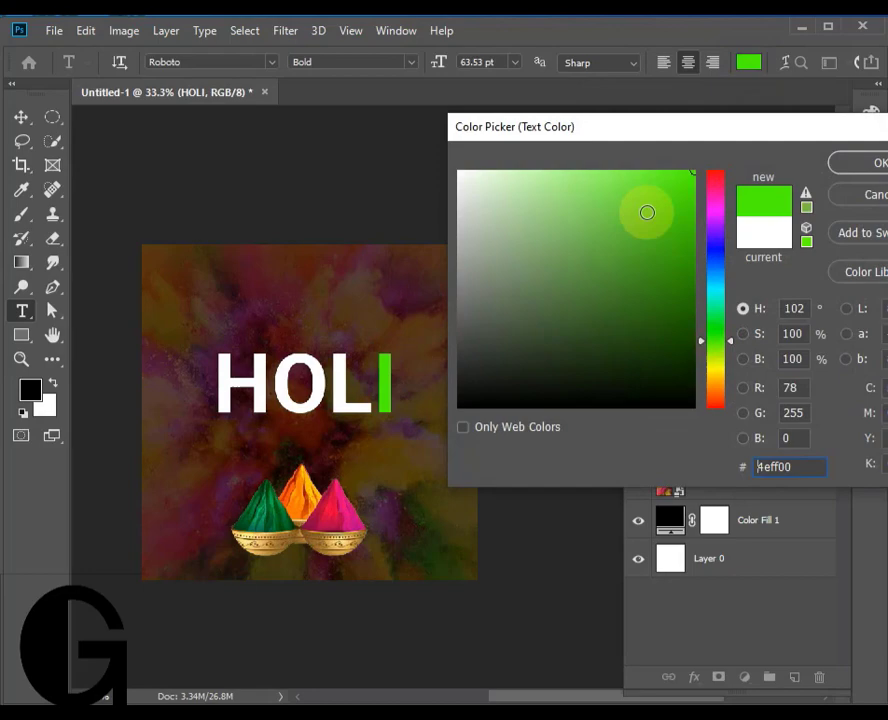
left_click(834, 163)
- Recolour the letter O of the HOLI text golden yellow
left_click(333, 383)
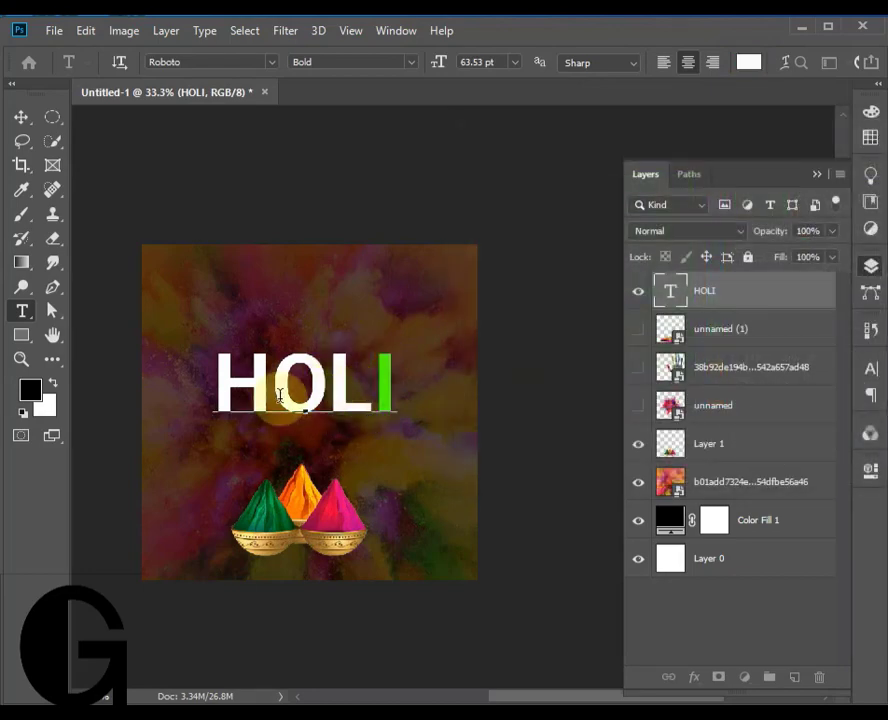
left_click_drag(274, 392, 320, 397)
left_click(741, 66)
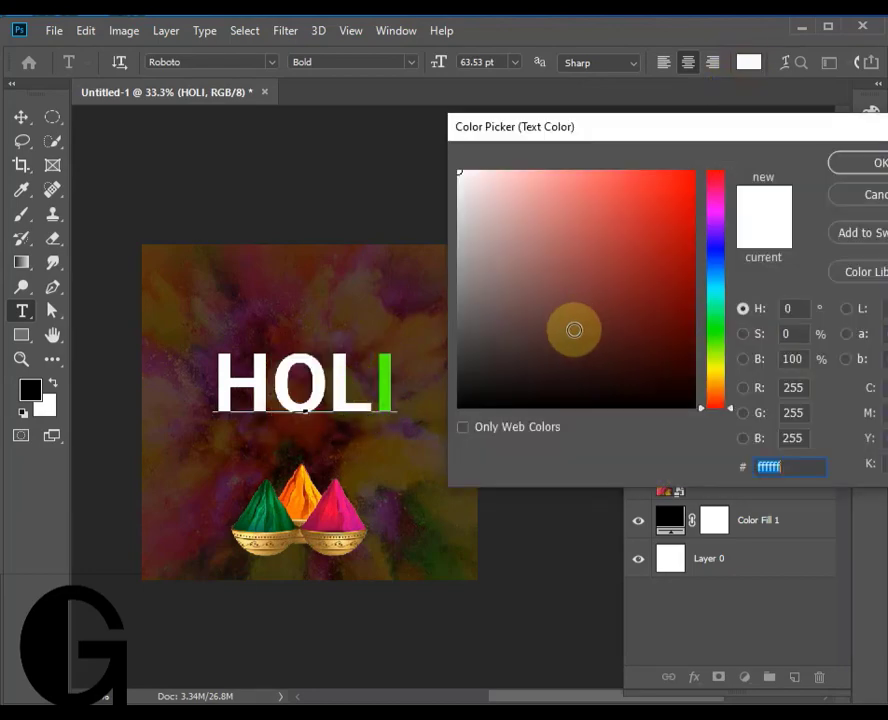
left_click(716, 376)
left_click_drag(664, 260, 717, 148)
left_click(852, 161)
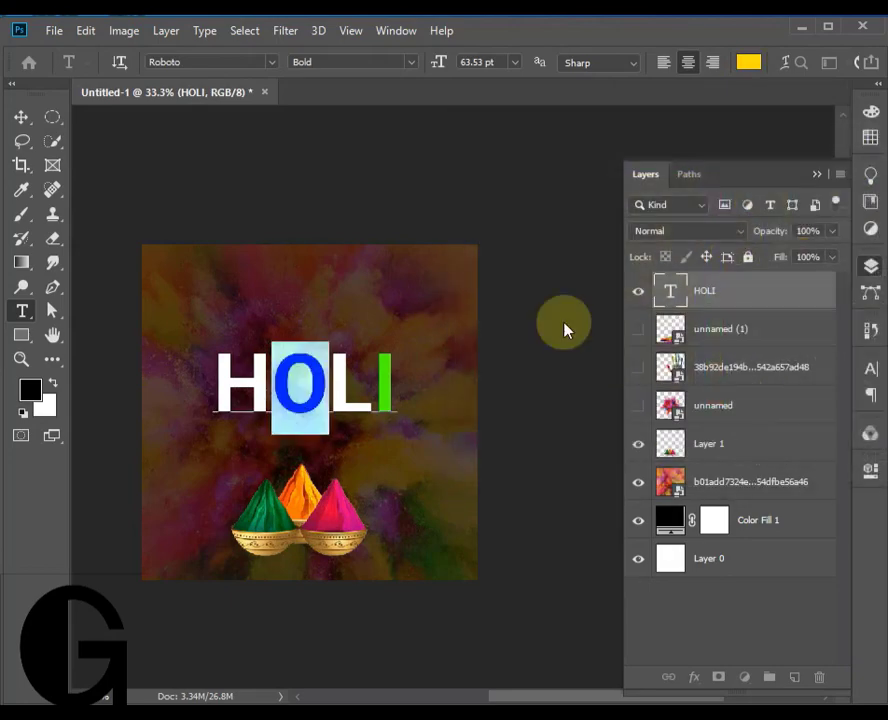
- Recolour the letter H of the HOLI text bright pink and commit the text edit
left_click_drag(297, 383, 182, 377)
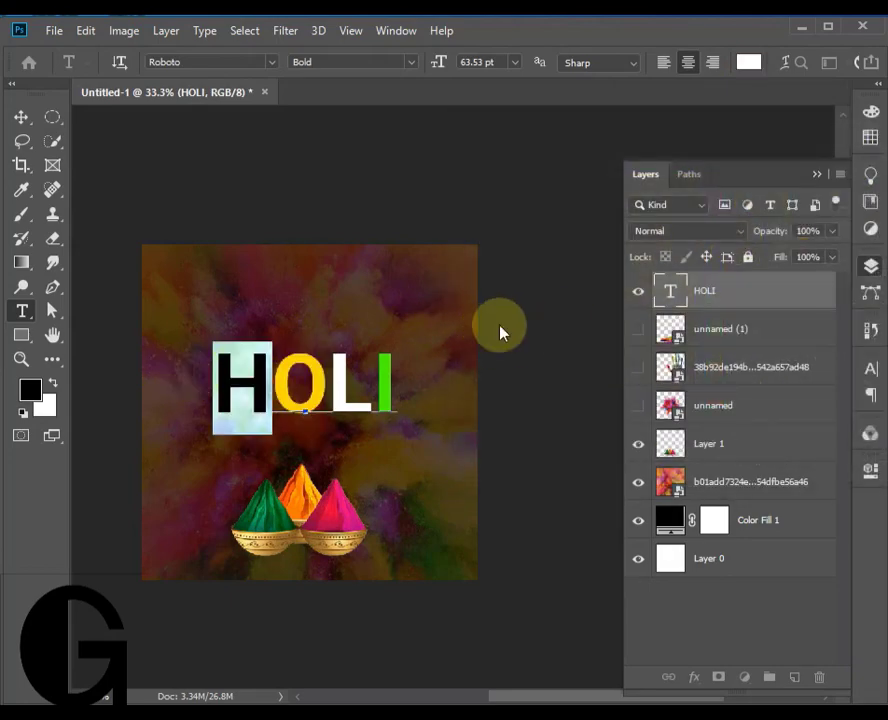
left_click(747, 68)
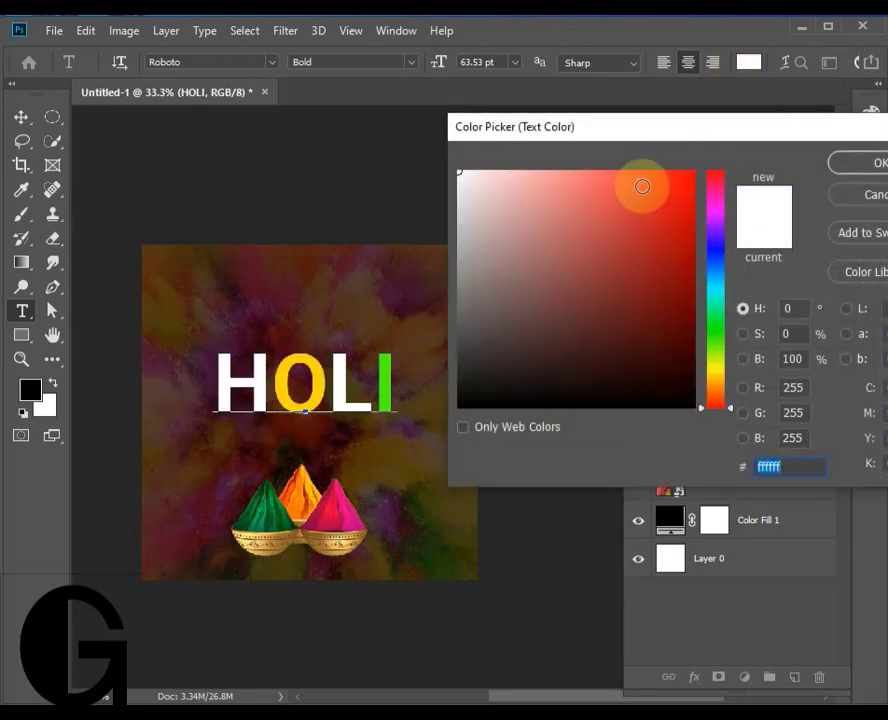
left_click(714, 218)
left_click_drag(696, 206, 734, 154)
left_click(858, 168)
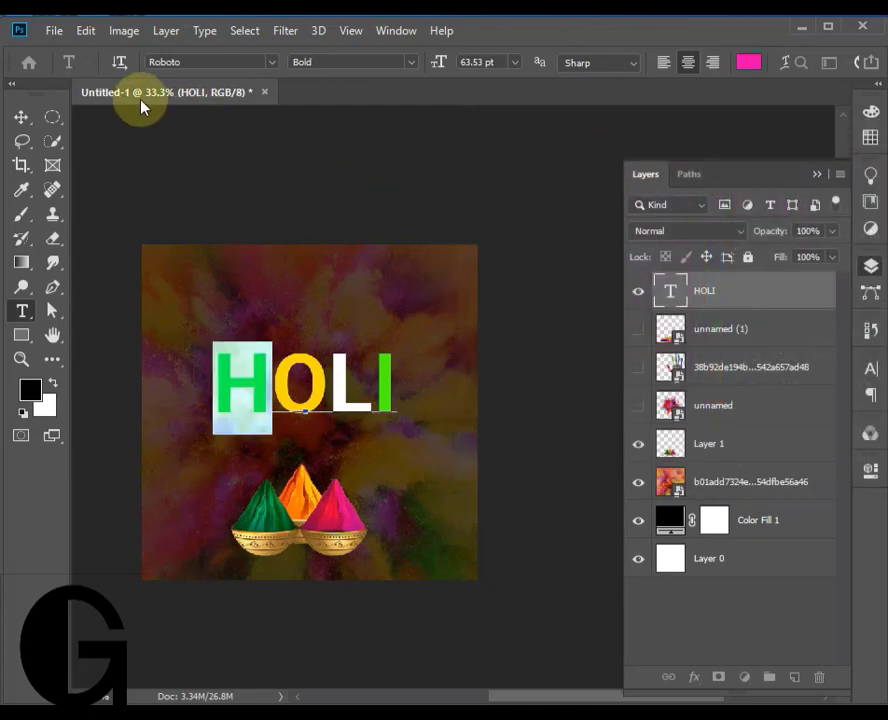
left_click(20, 118)
- Change the font style of the whole HOLI text to Roboto Black
double_click(349, 382)
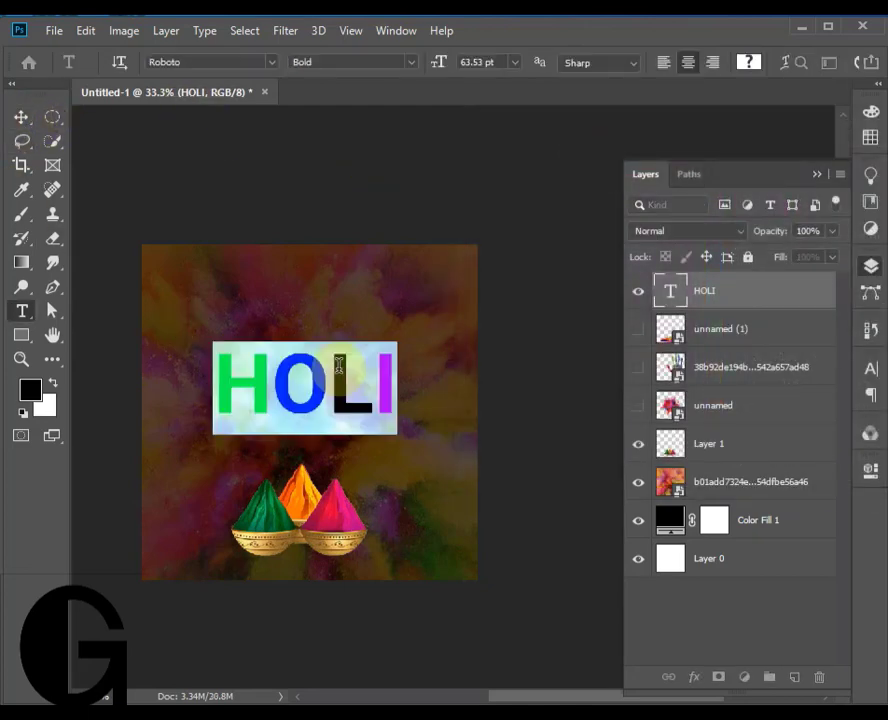
left_click(21, 117)
left_click(870, 369)
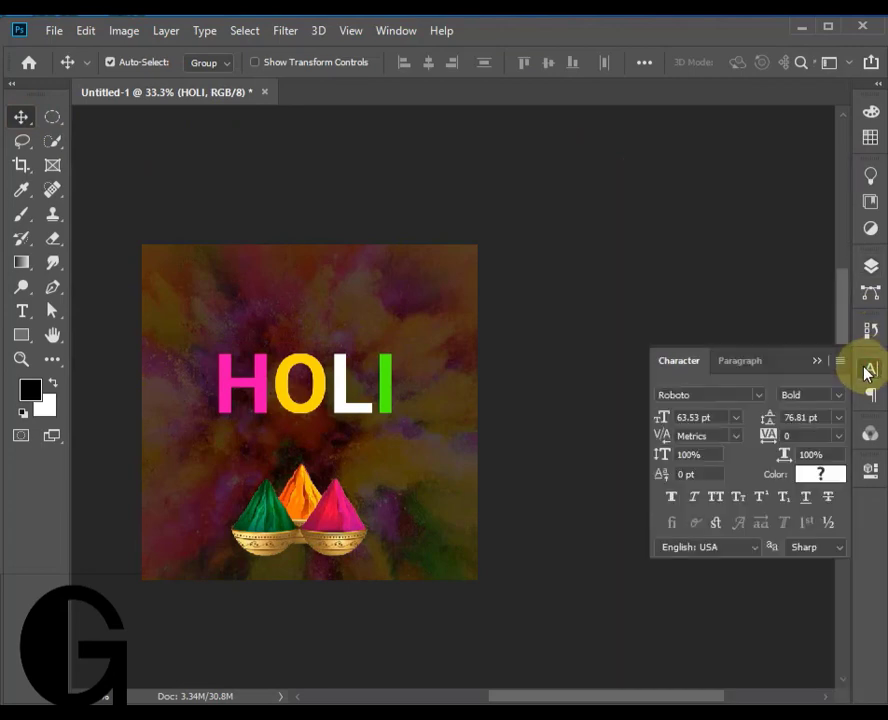
double_click(347, 405)
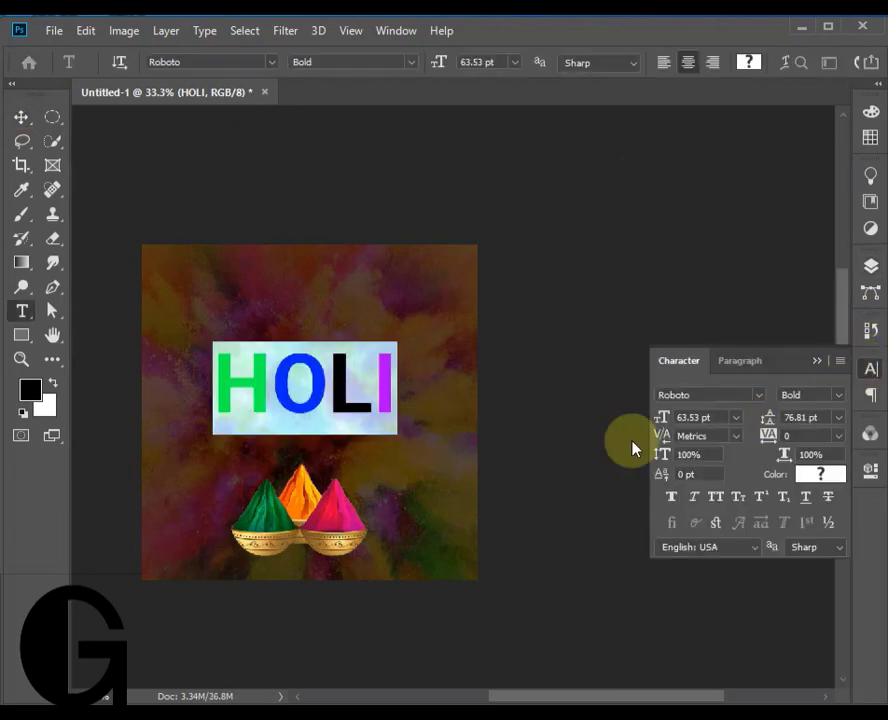
left_click(836, 396)
left_click(818, 562)
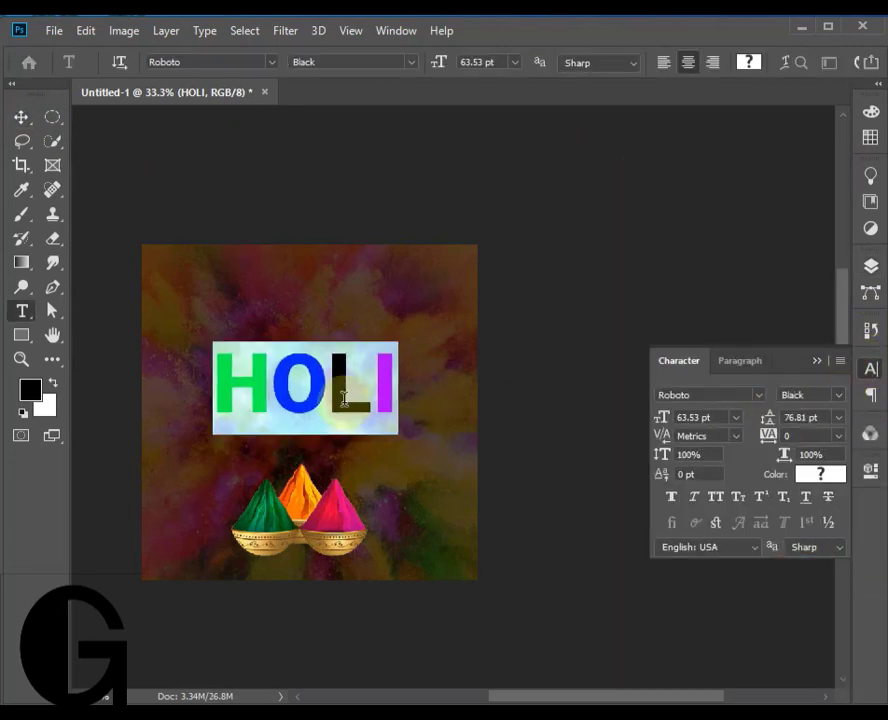
left_click(21, 117)
- Add a Stroke effect to the HOLI text layer with position Outside and colour white
left_click(870, 266)
left_click(765, 292)
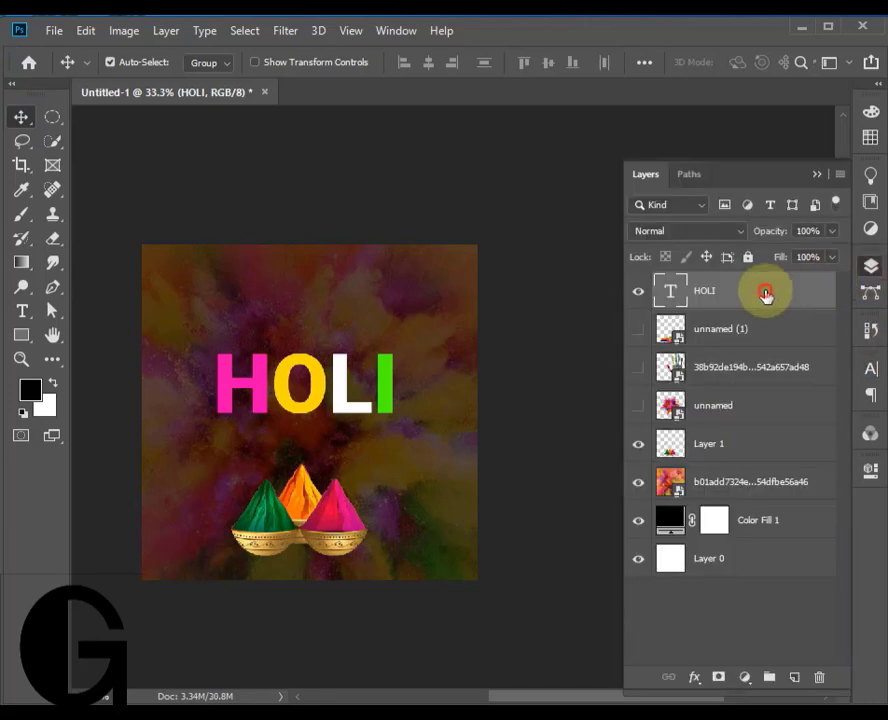
double_click(765, 292)
left_click_drag(182, 270, 440, 139)
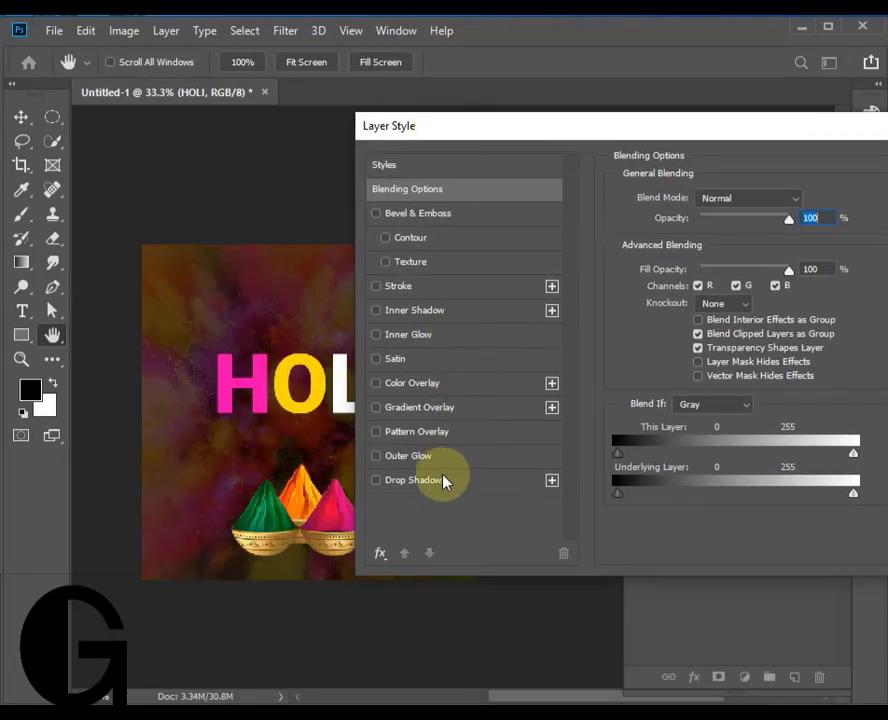
left_click(432, 289)
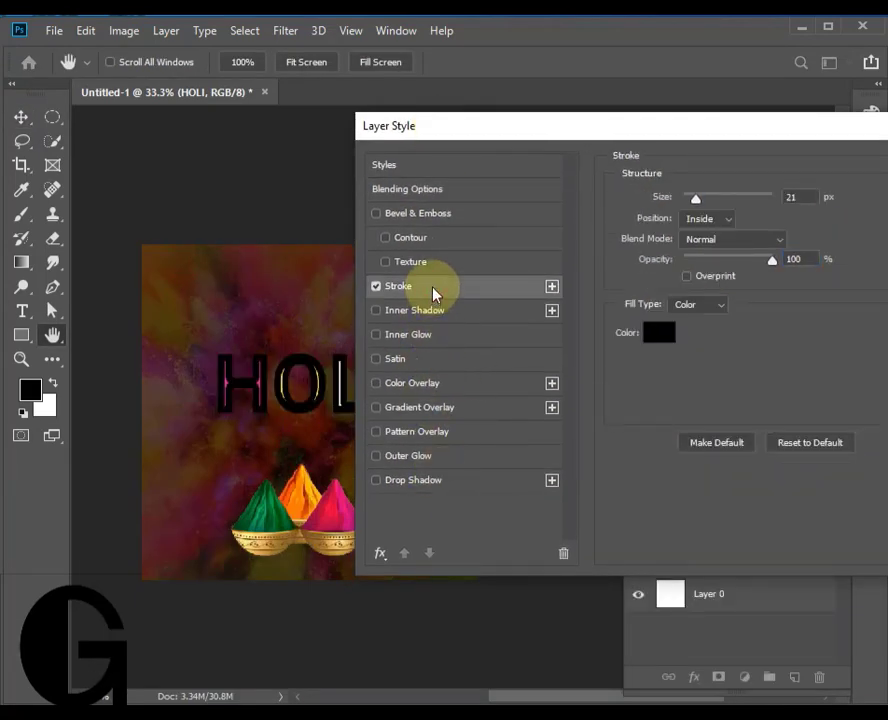
left_click(728, 222)
left_click(698, 234)
left_click(659, 333)
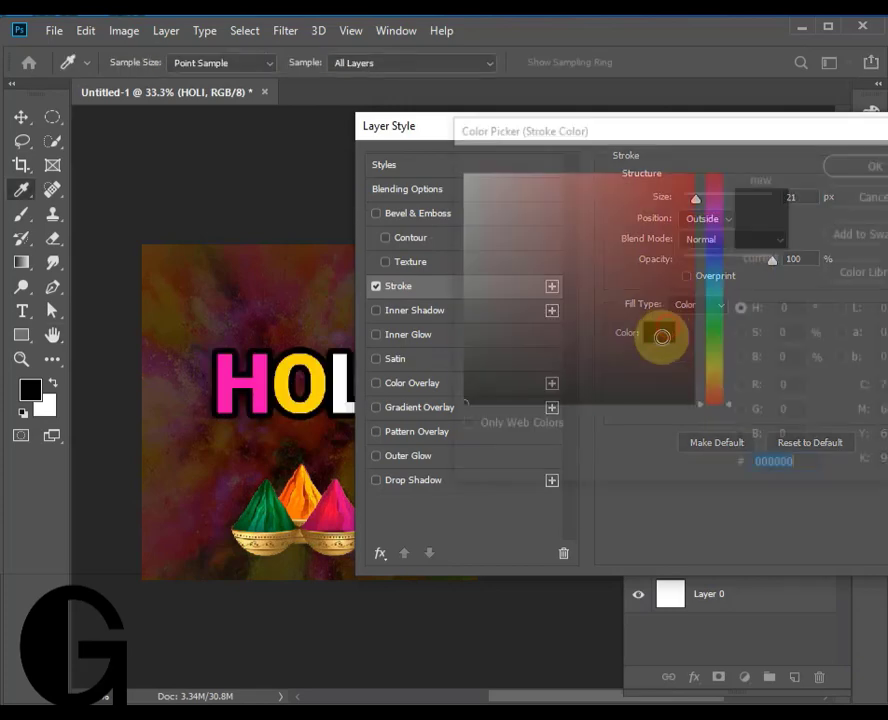
left_click(870, 164)
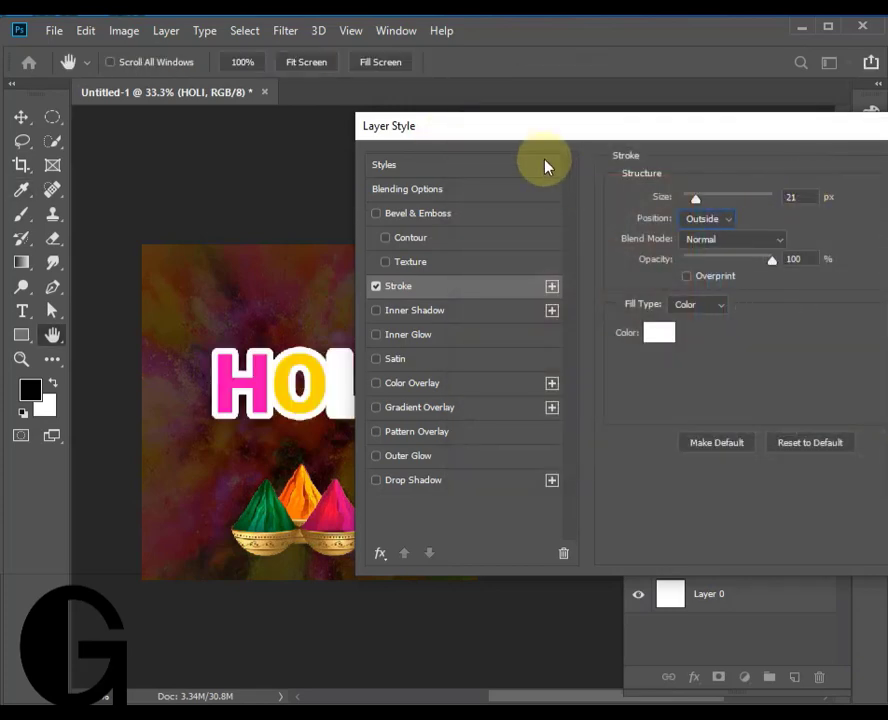
- Set the HOLI text's stroke size to 27 px and apply the layer style
left_click_drag(535, 133, 463, 206)
left_click_drag(630, 272, 631, 268)
left_click_drag(628, 200, 493, 213)
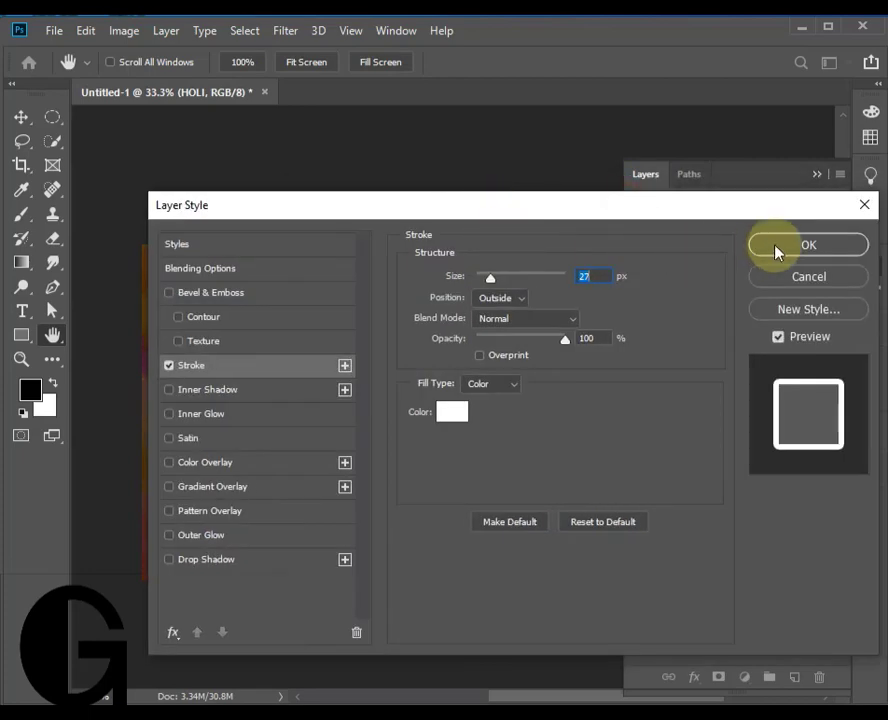
left_click(775, 251)
- Recolour the letter L of the HOLI text bright blue
double_click(341, 386)
left_click(341, 386)
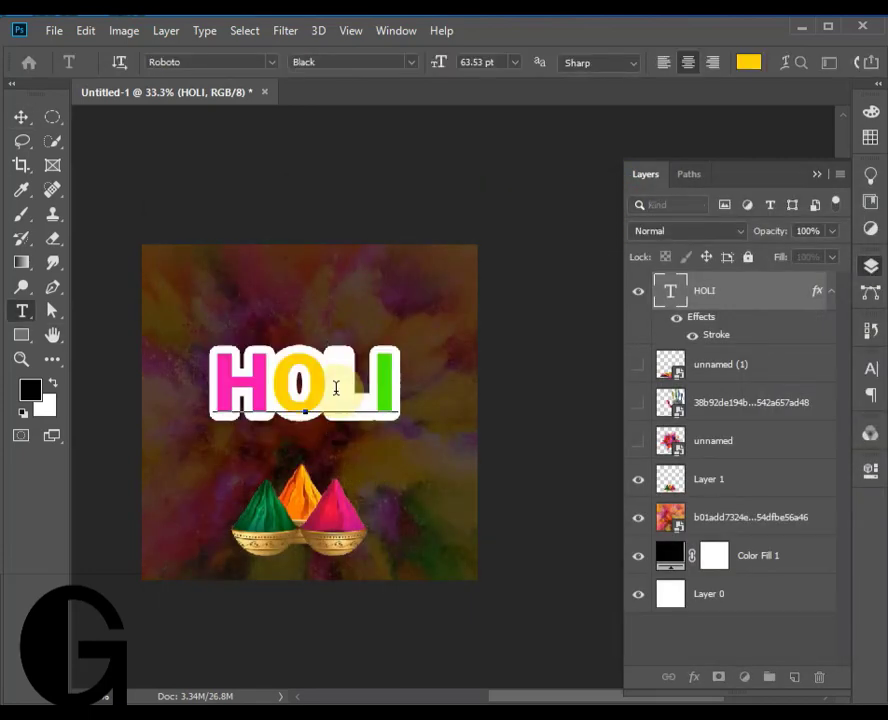
left_click_drag(337, 385, 401, 404)
left_click(748, 63)
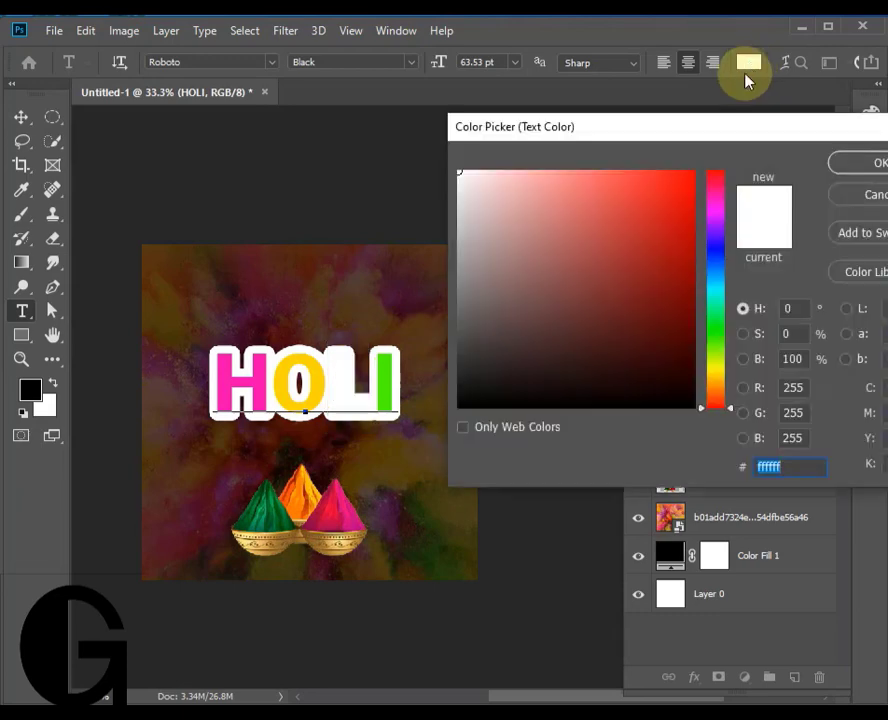
left_click(710, 250)
left_click_drag(666, 234, 728, 158)
left_click(857, 163)
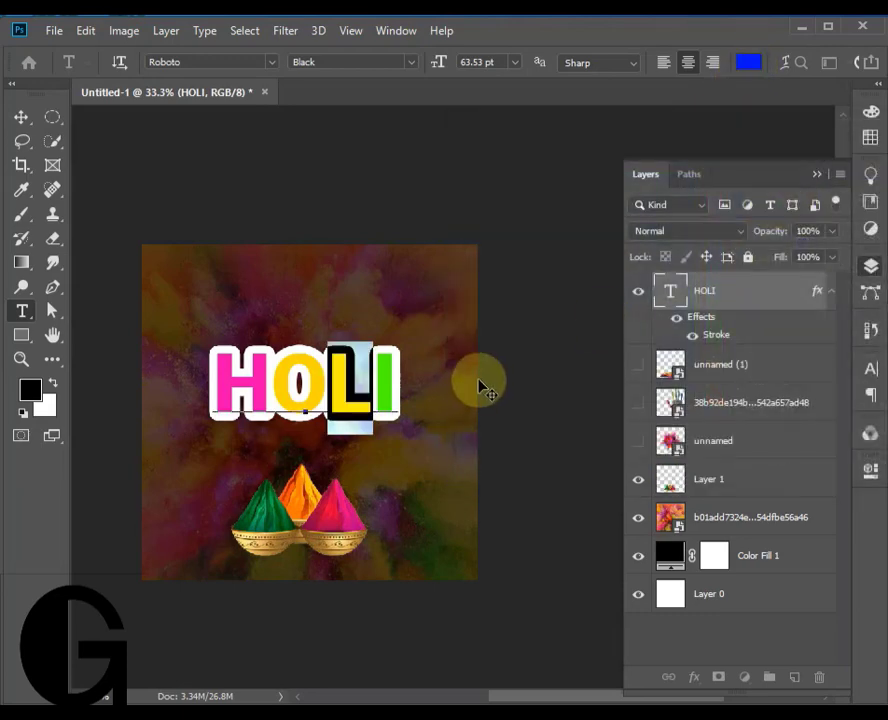
- Set the tracking of the whole HOLI text to 380
key("ctrl+a")
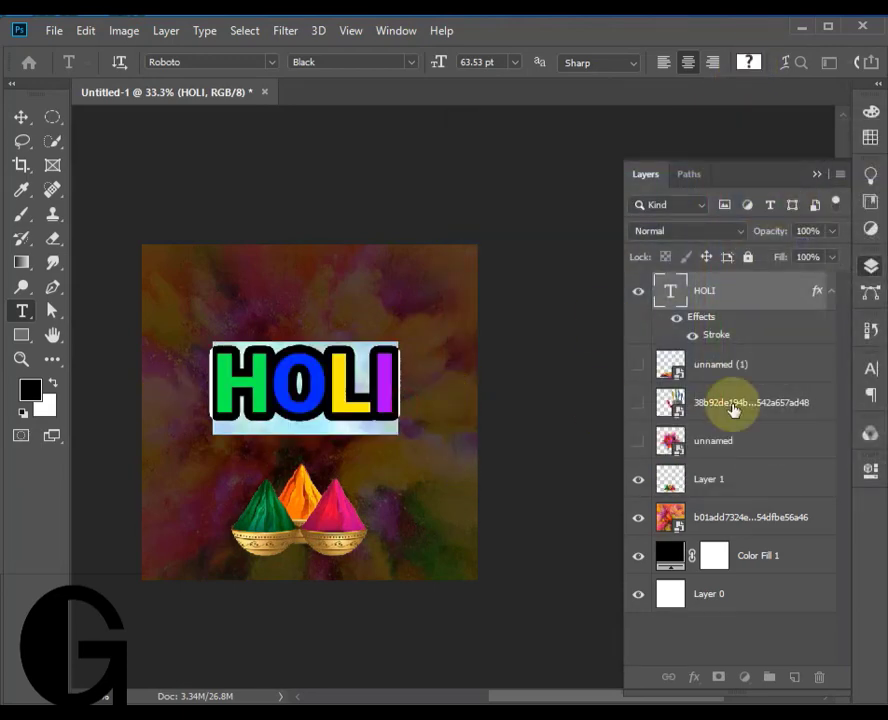
left_click(870, 369)
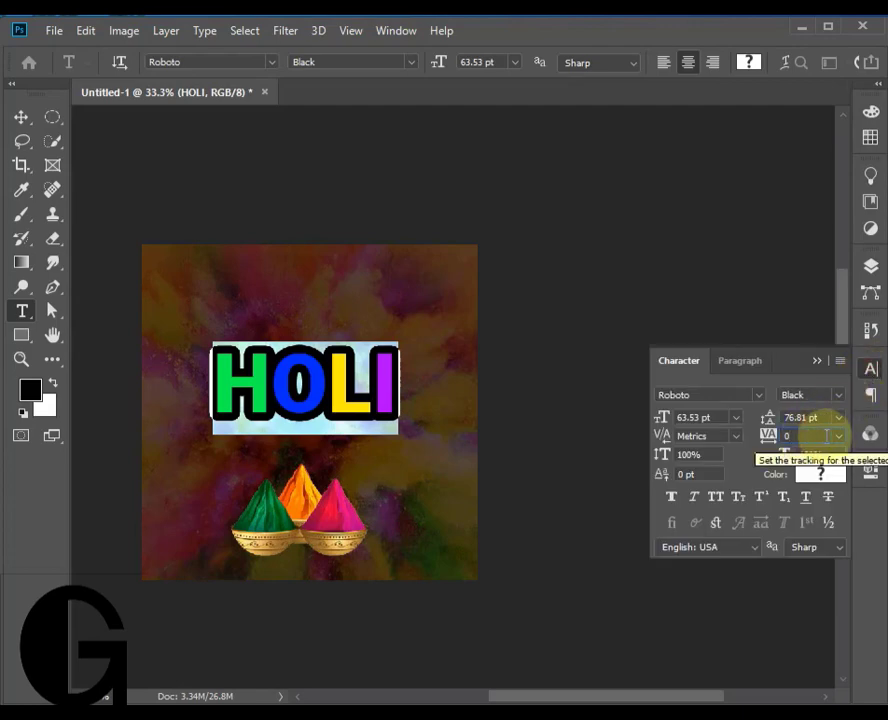
scroll(822, 438, "up", 19)
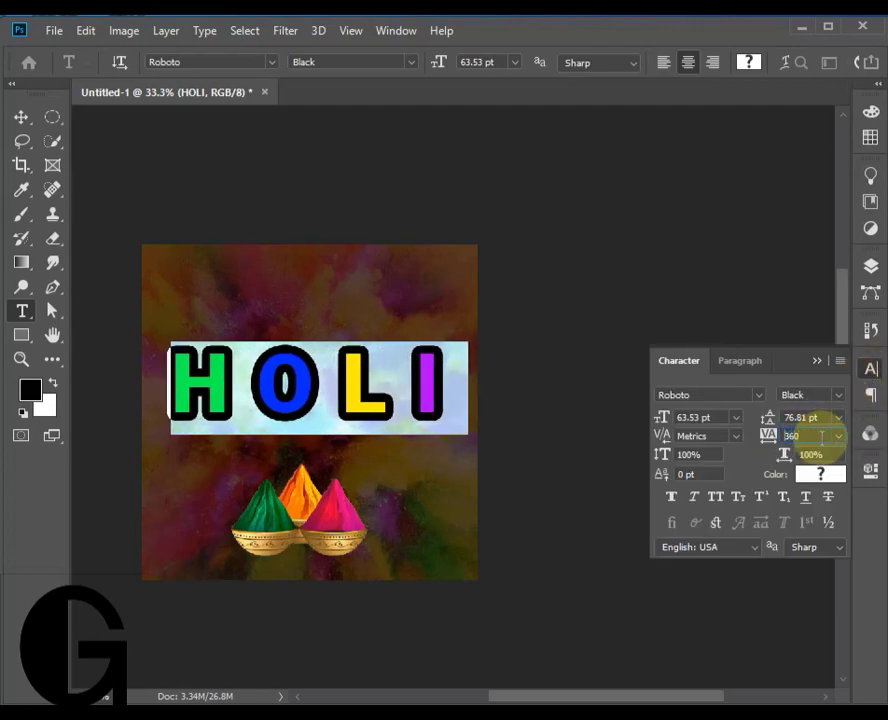
left_click(20, 116)
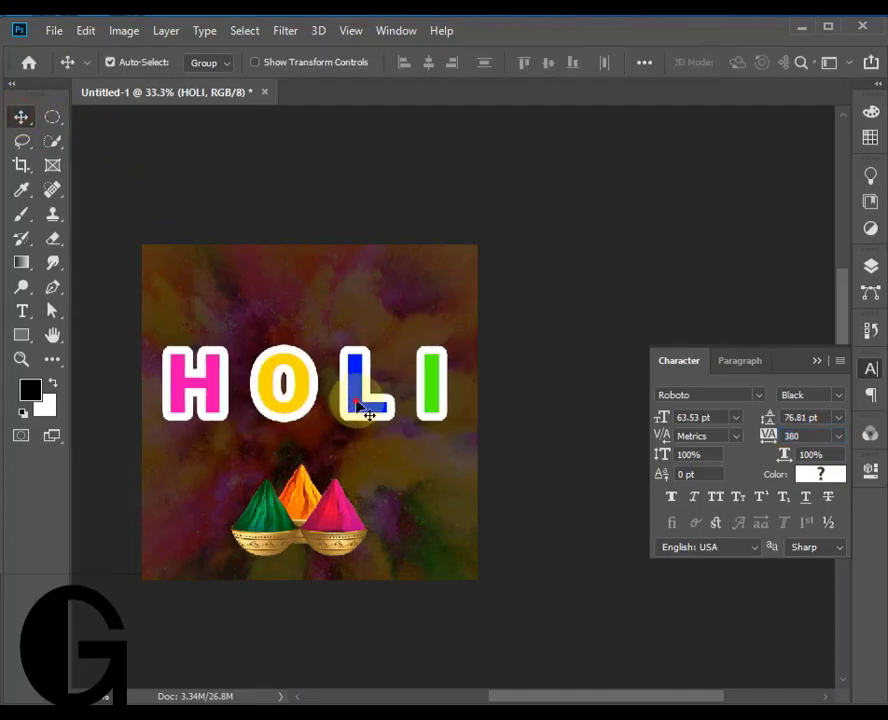
- Reduce the Stroke effect on the HOLI text layer to a thin white outline
left_click(869, 266)
double_click(714, 340)
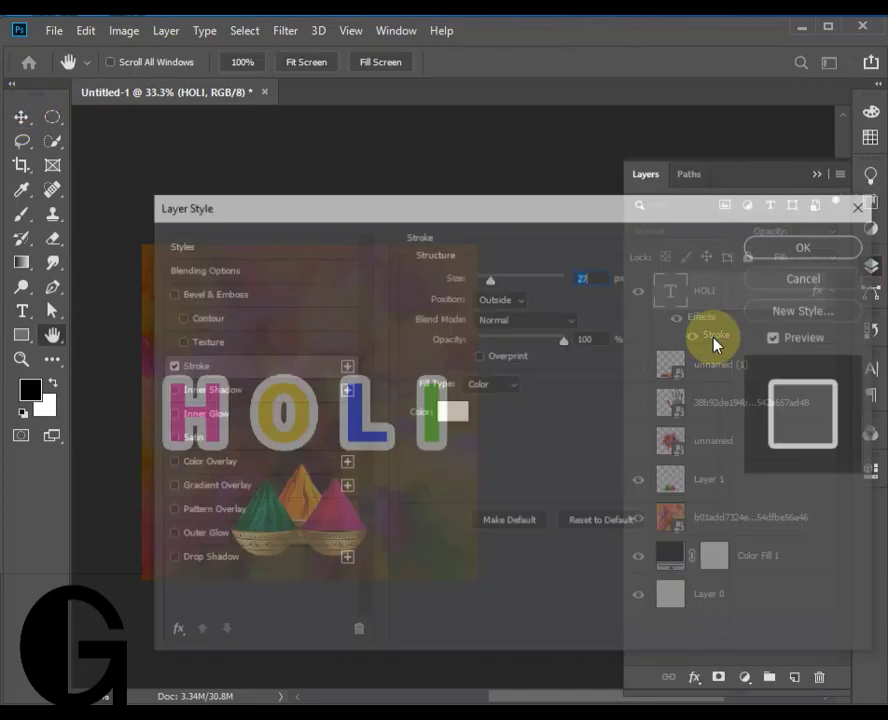
left_click_drag(467, 209, 549, 264)
left_click(850, 298)
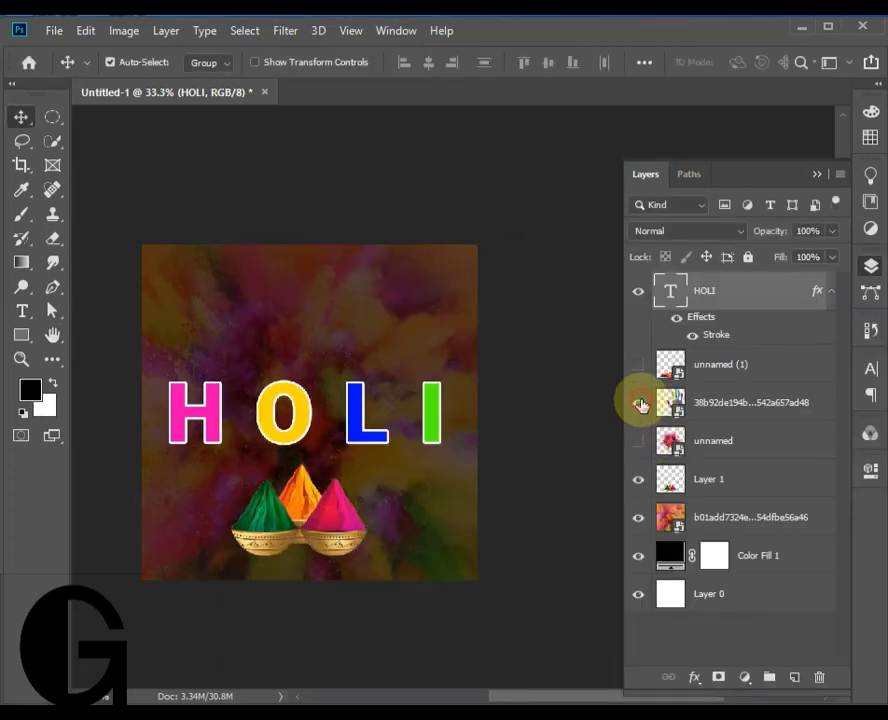
- Show the handprint layer, place it above the HOLI layer, and scale it to 17.78% at the lower right of the H
left_click(636, 402)
left_click_drag(712, 403, 736, 286)
left_click_drag(400, 464, 413, 517)
key("ctrl+t")
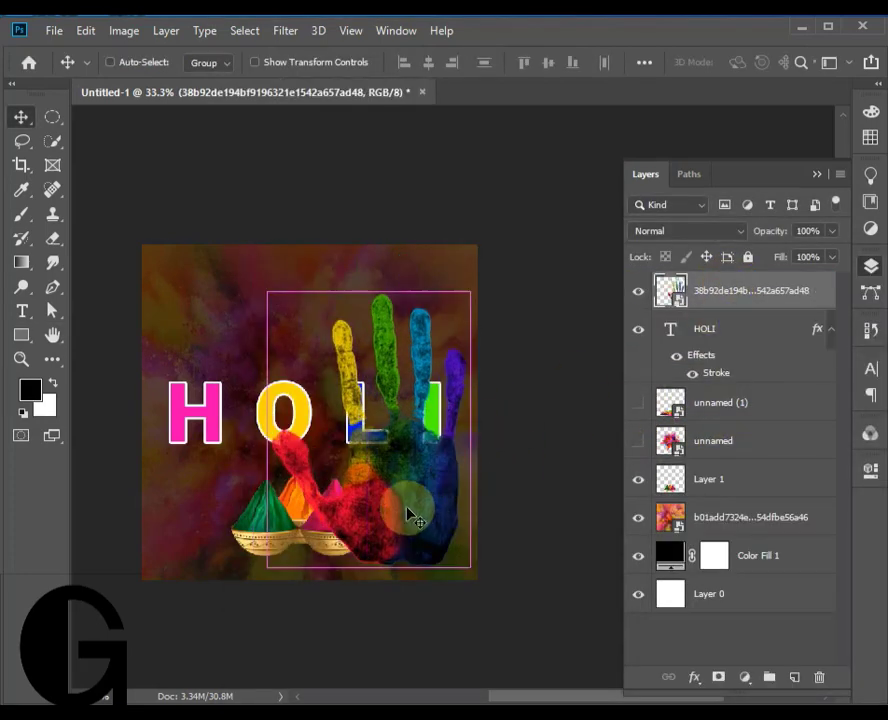
left_click_drag(460, 335, 208, 441)
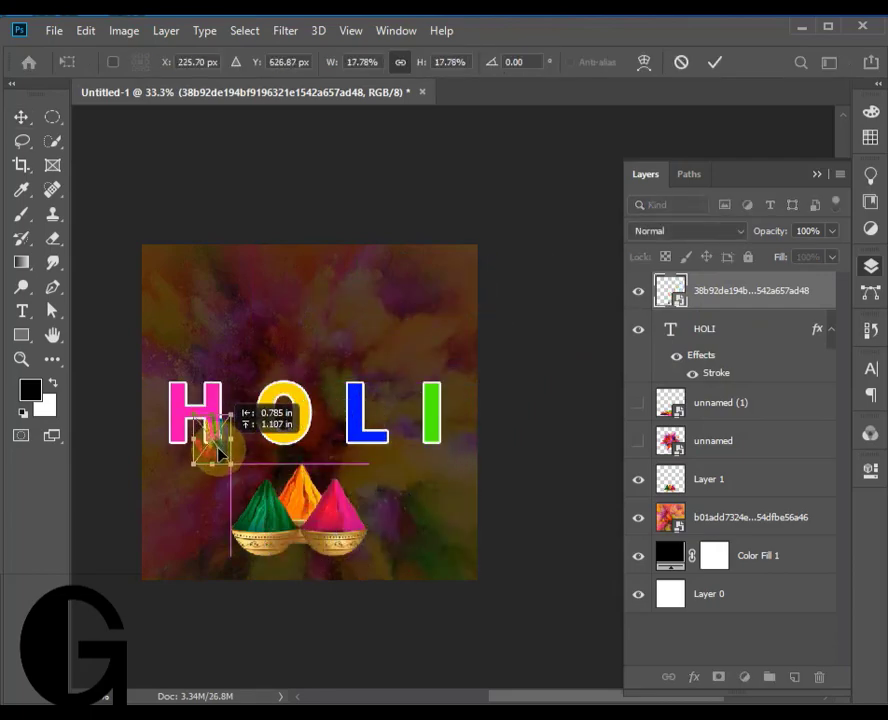
left_click(21, 117)
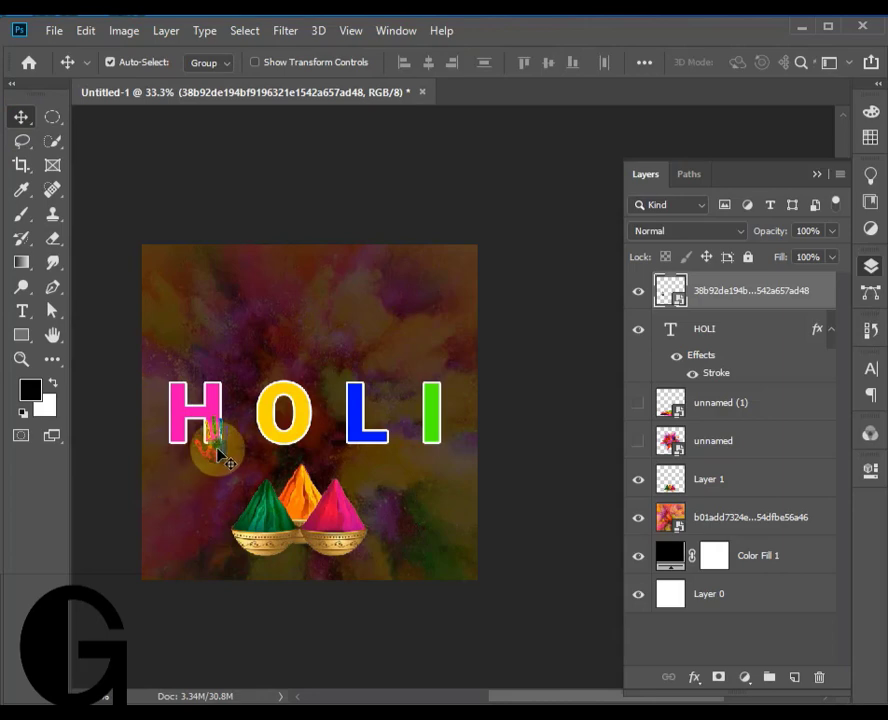
- Duplicate the small handprint onto the tops of H, O and I and the lower part of L
left_click(638, 556)
left_click(638, 556)
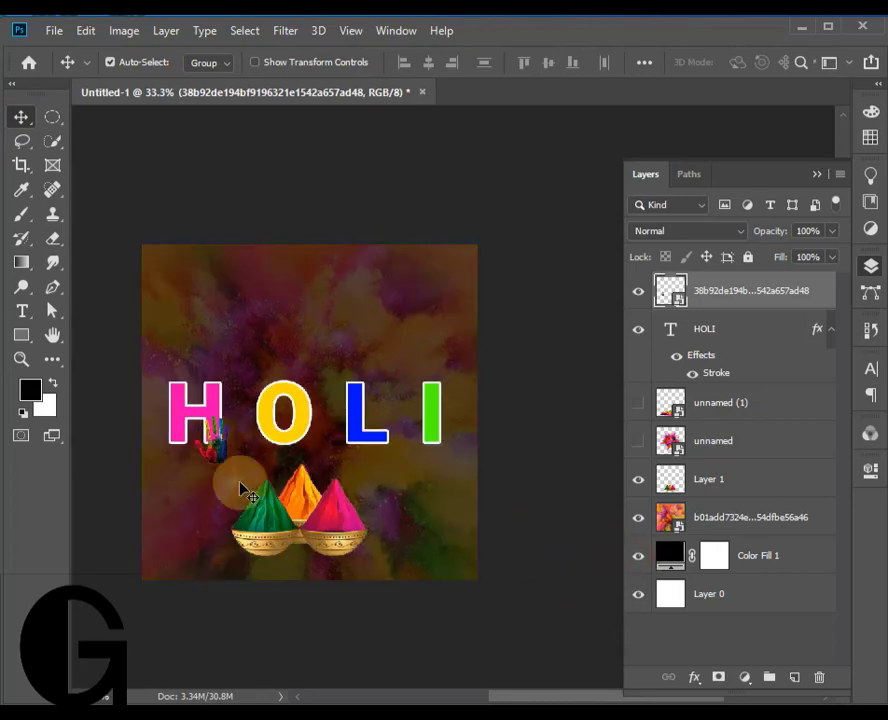
left_click_drag(212, 455, 195, 403)
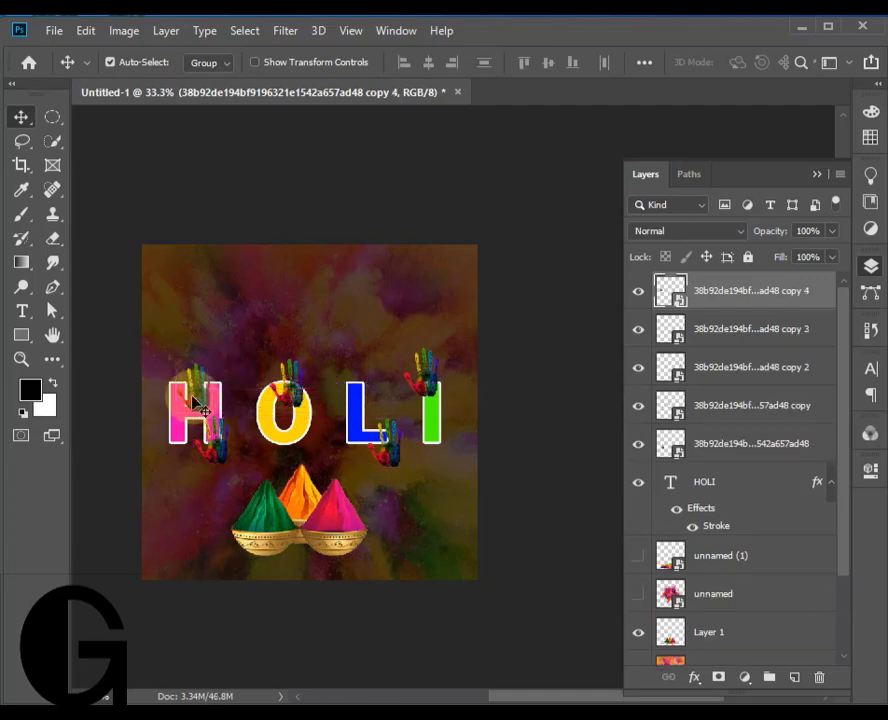
- Rotate the handprint on the letter O about 22° clockwise
left_click(292, 384)
key("ctrl+t")
left_click_drag(326, 352, 345, 371)
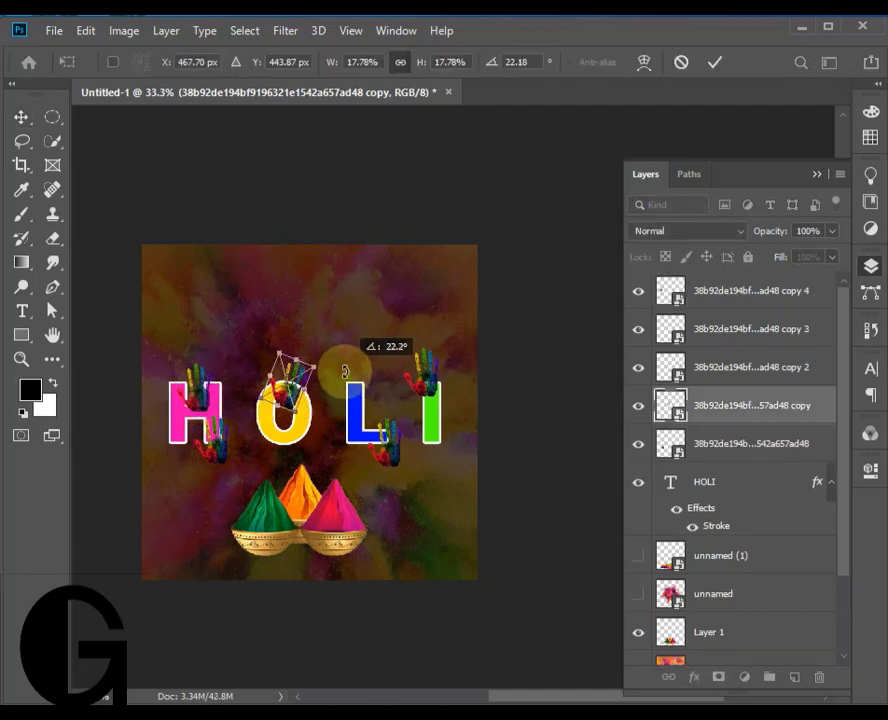
left_click(714, 63)
- Rotate the handprint at the lower right of the H counterclockwise
left_click(214, 456)
key("ctrl+t")
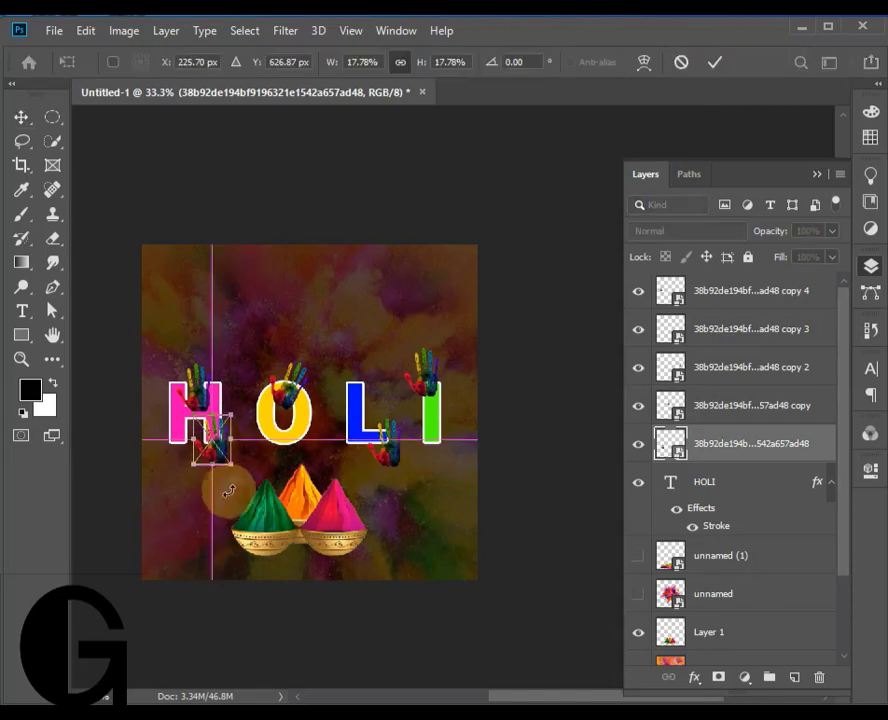
left_click_drag(230, 490, 256, 462)
left_click(714, 63)
- Move the upper handprint on the H to the letter's top-left corner and rotate it clockwise
left_click(205, 398)
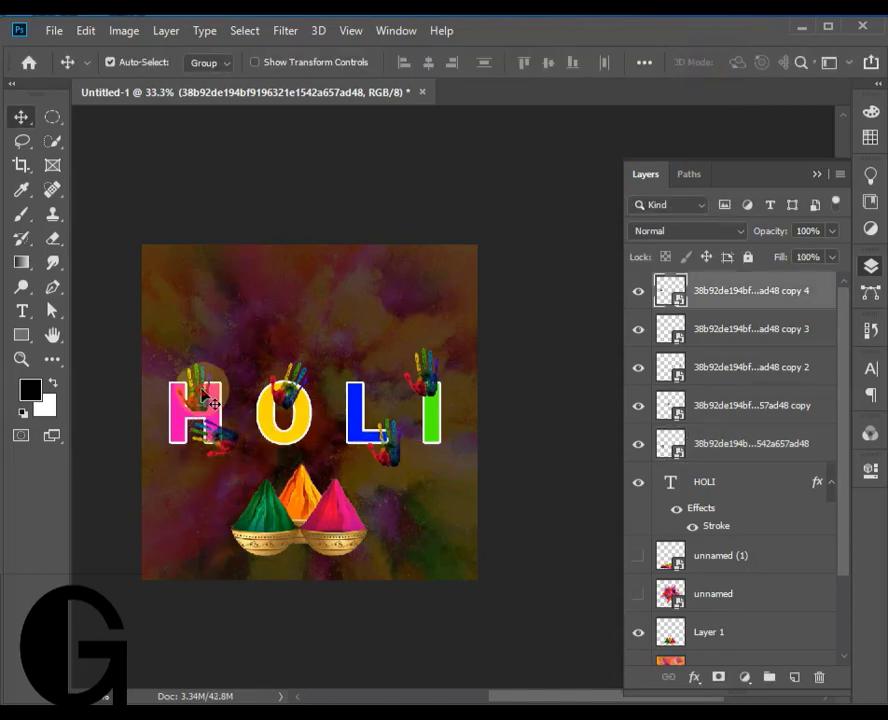
left_click_drag(205, 398, 215, 371)
key("ctrl+t")
left_click(714, 63)
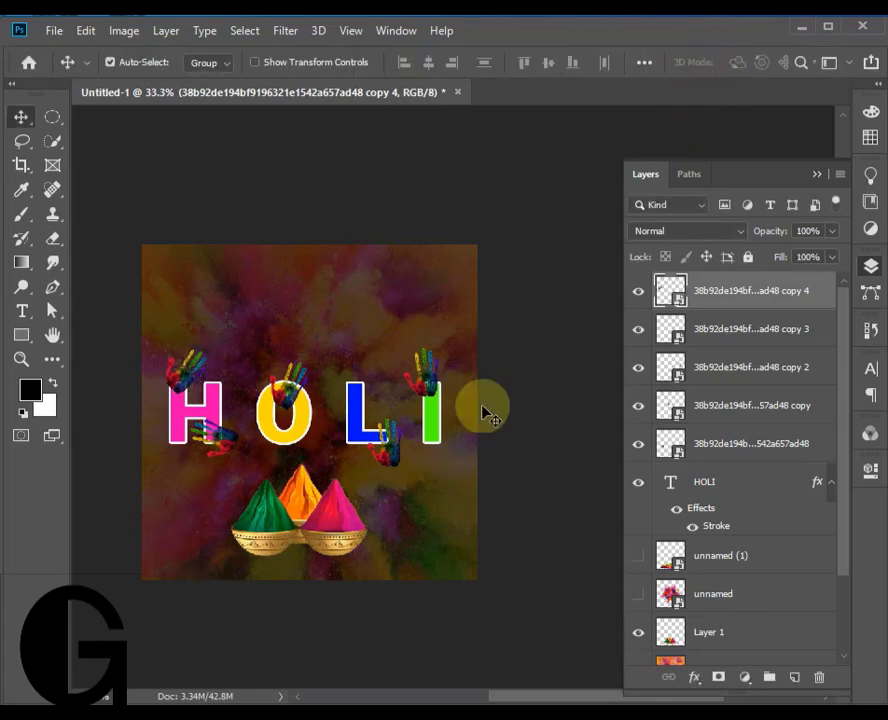
- Rotate the handprint on the letter L about 35° counterclockwise
left_click(388, 465)
key("ctrl+t")
left_click_drag(402, 478, 445, 470)
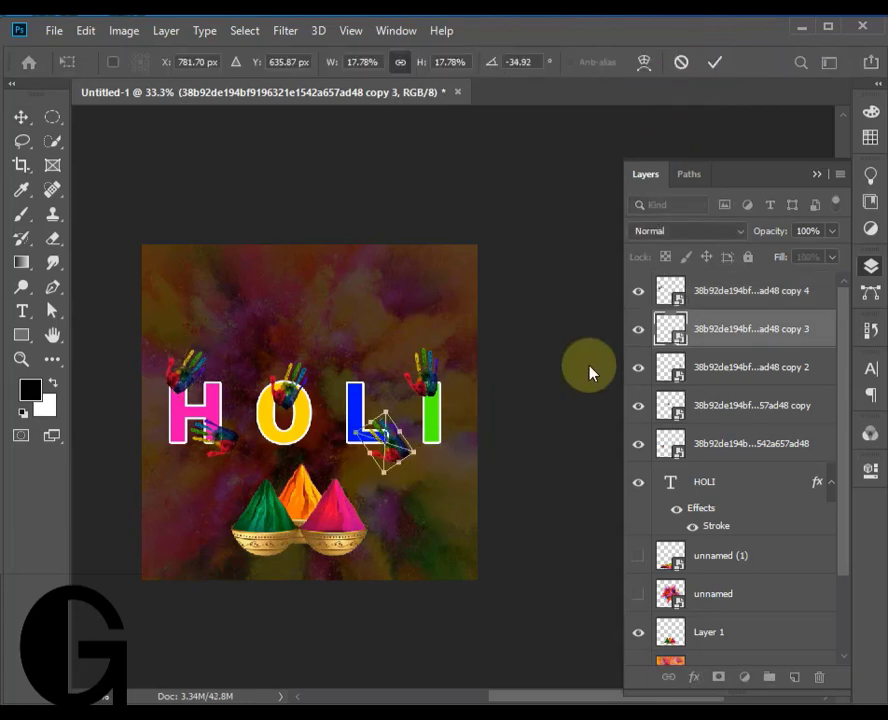
left_click(714, 63)
left_click(418, 368)
key("ctrl+t")
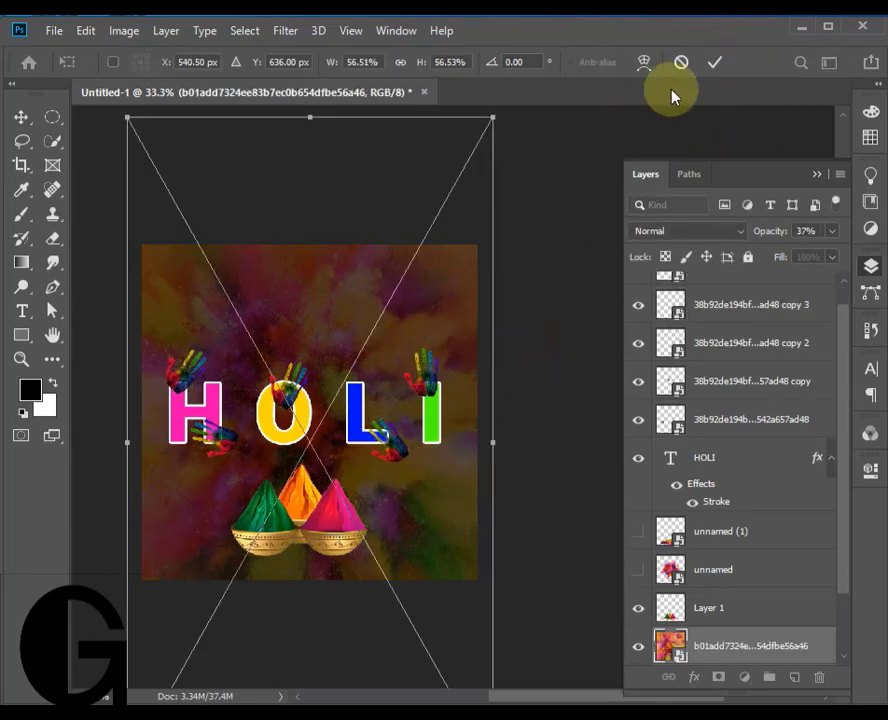
left_click(681, 62)
- Rotate the handprint on the letter I clockwise and shift the colour bowls slightly up and to the right
left_click(420, 372)
key("ctrl+t")
left_click_drag(448, 357, 476, 387)
left_click(714, 62)
left_click_drag(339, 523, 346, 508)
- Add a new layer above the powder background image and paint a soft black spot on it with a 300 px brush
scroll(739, 596, "down", 2)
left_click(747, 577)
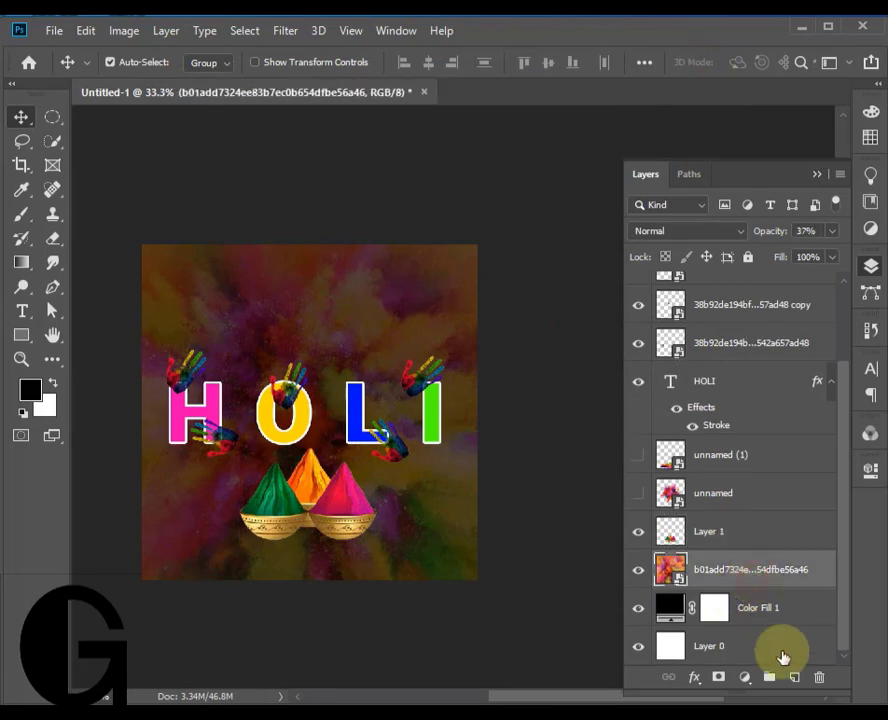
left_click(794, 677)
left_click(20, 213)
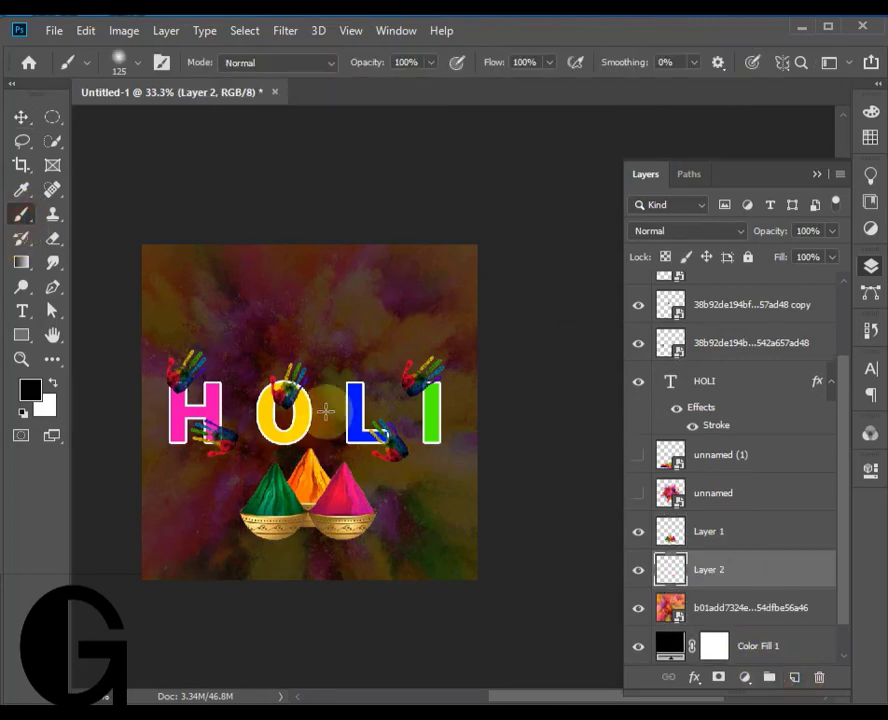
left_click(299, 315)
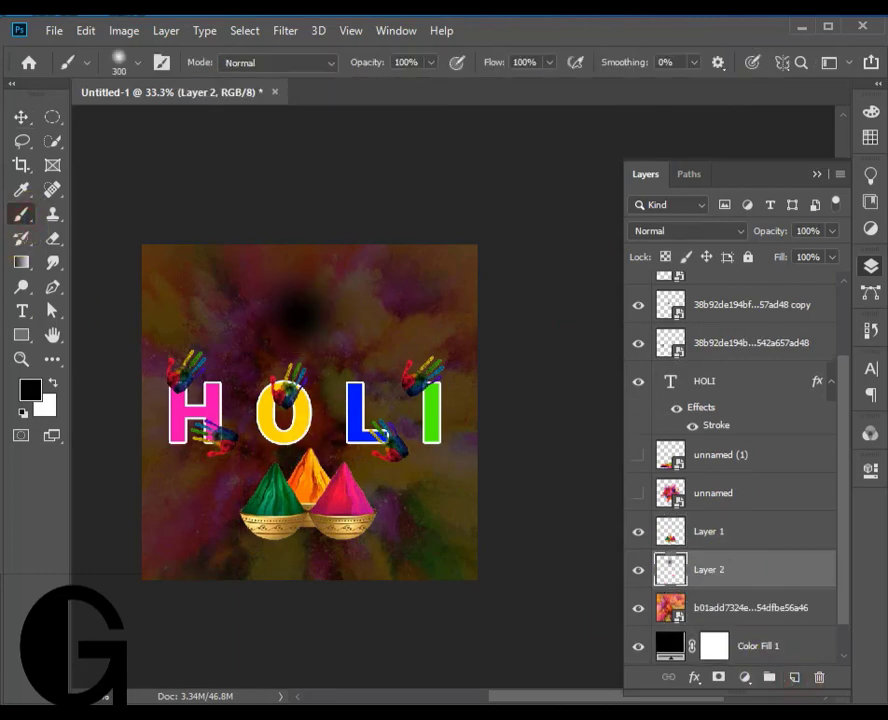
- Distort the black spot to about 202% width and 9.5% height and place it under the colour bowls as a shadow
left_click(20, 117)
key("ctrl+t")
right_click(291, 325)
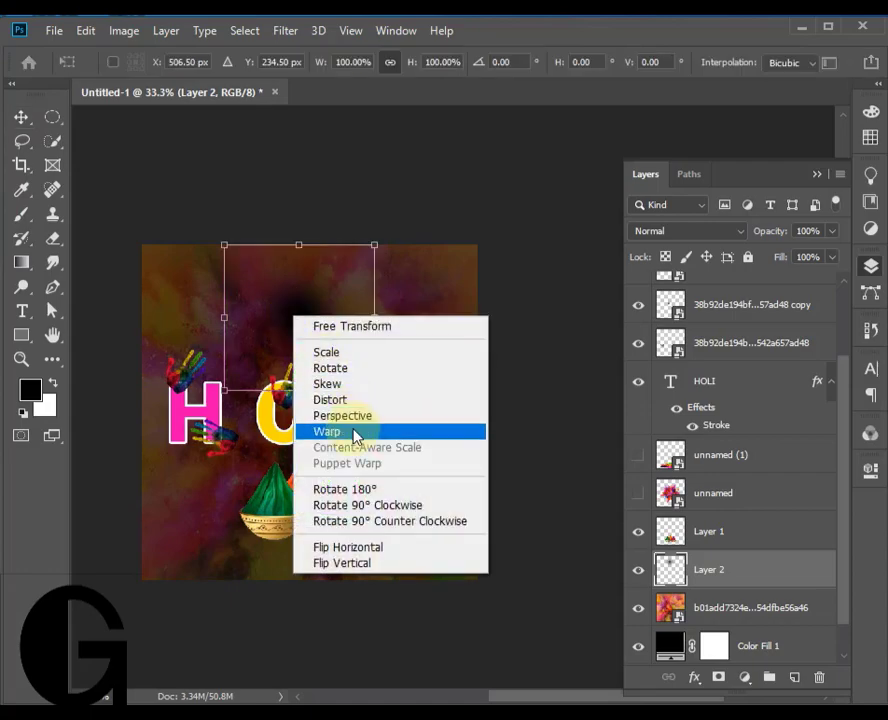
left_click(332, 402)
left_click_drag(300, 248, 527, 387)
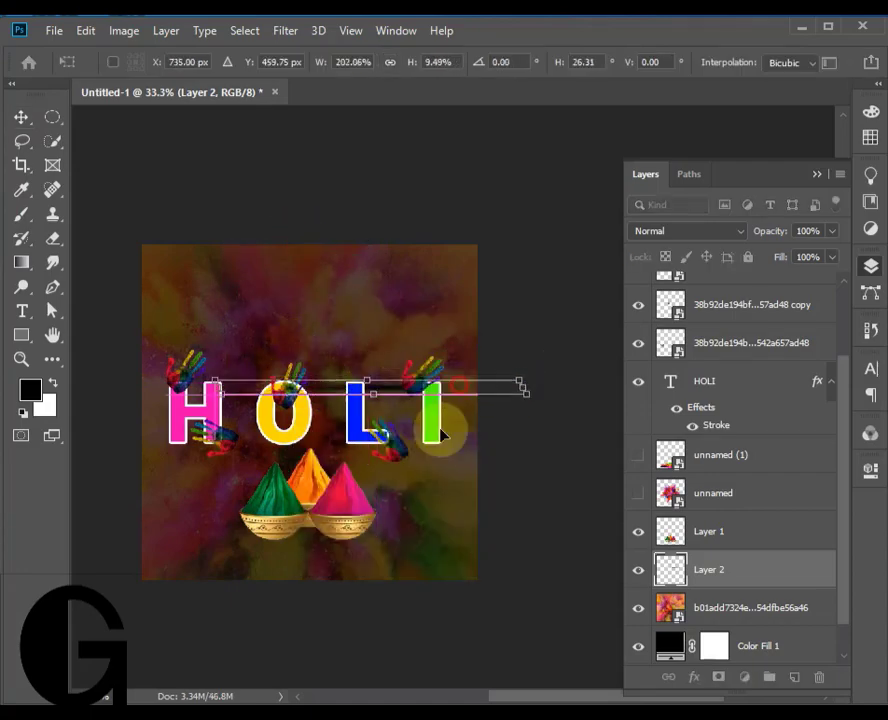
left_click_drag(468, 377, 377, 547)
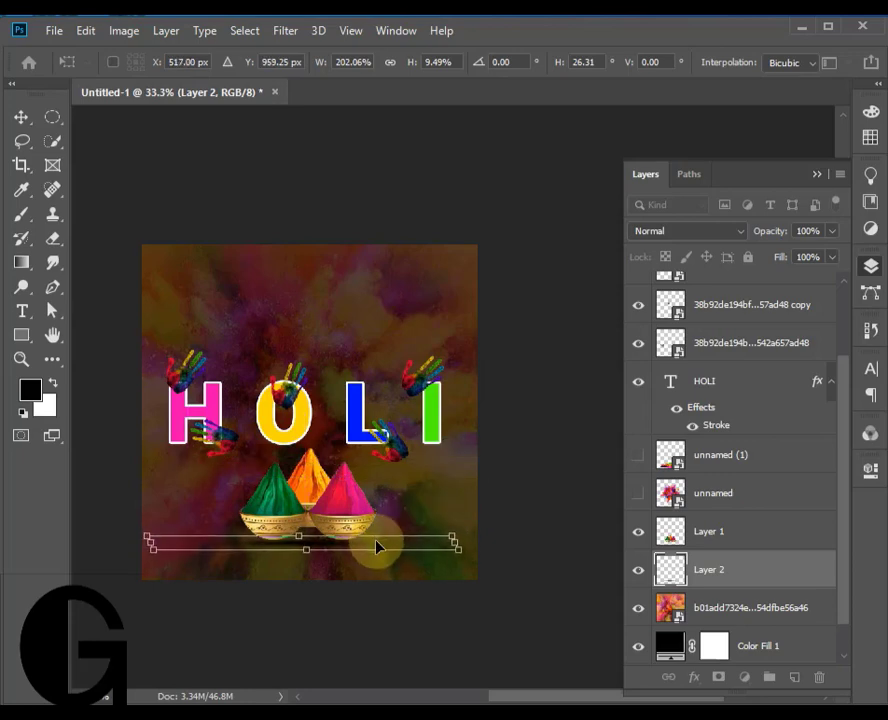
left_click(21, 117)
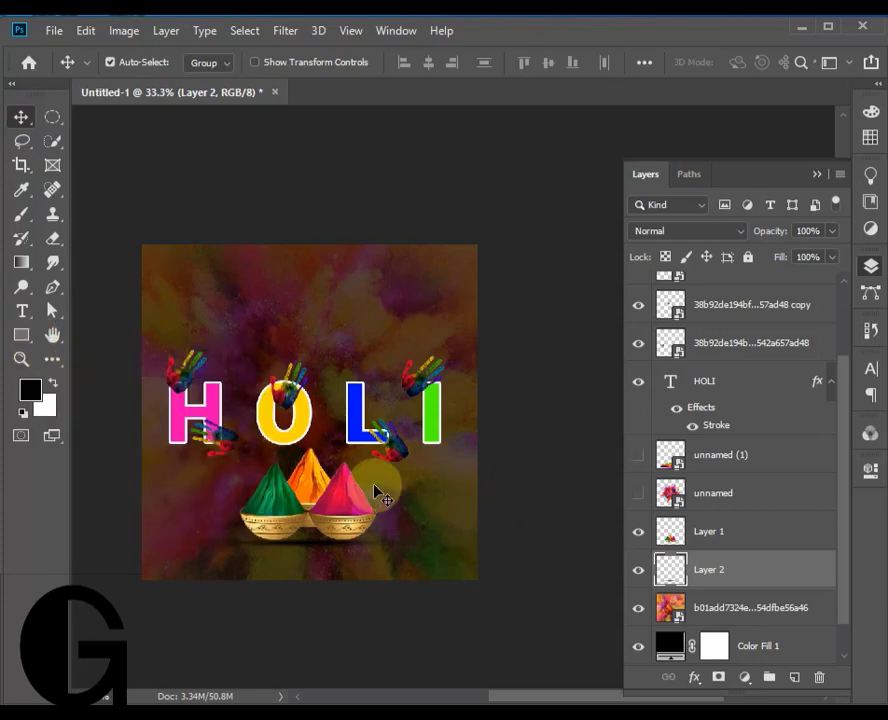
- Add the text HAPPY above the HOLI text and set its font to Pacifico Regular
left_click(22, 314)
left_click(258, 321)
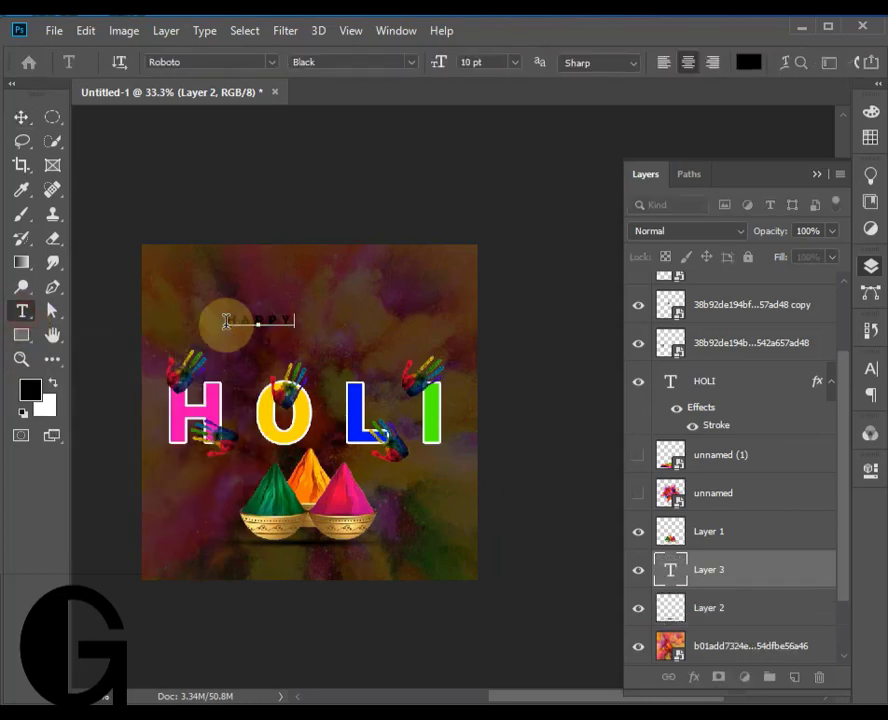
left_click_drag(227, 322, 318, 318)
left_click(876, 369)
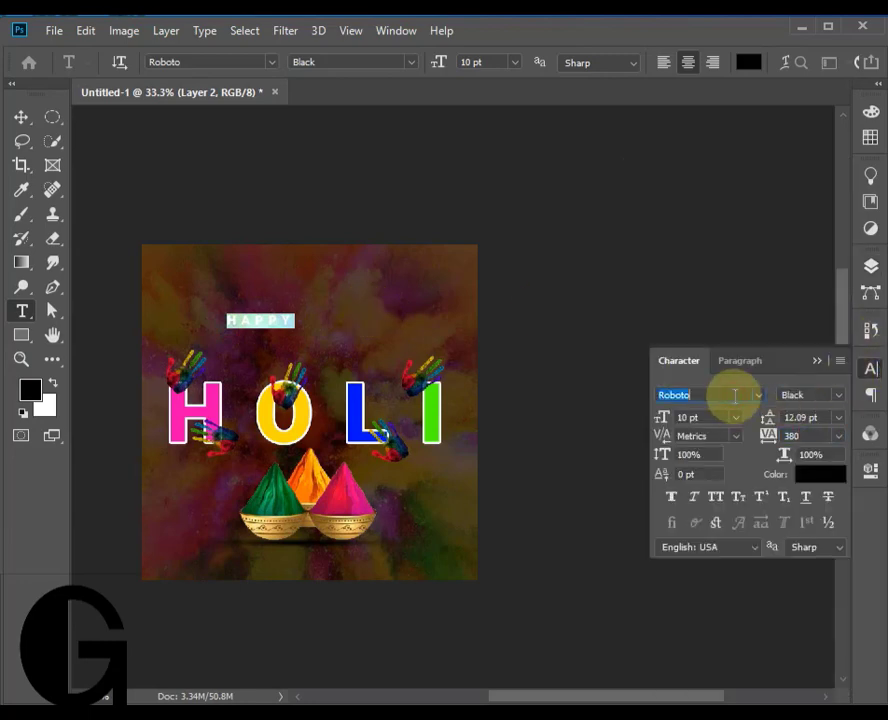
type("paci")
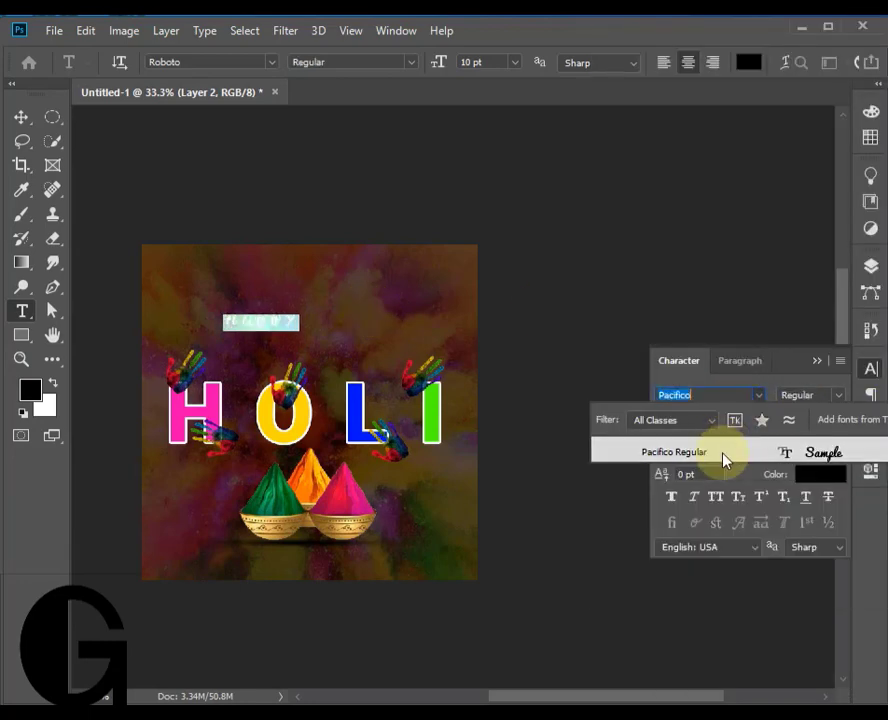
left_click(725, 455)
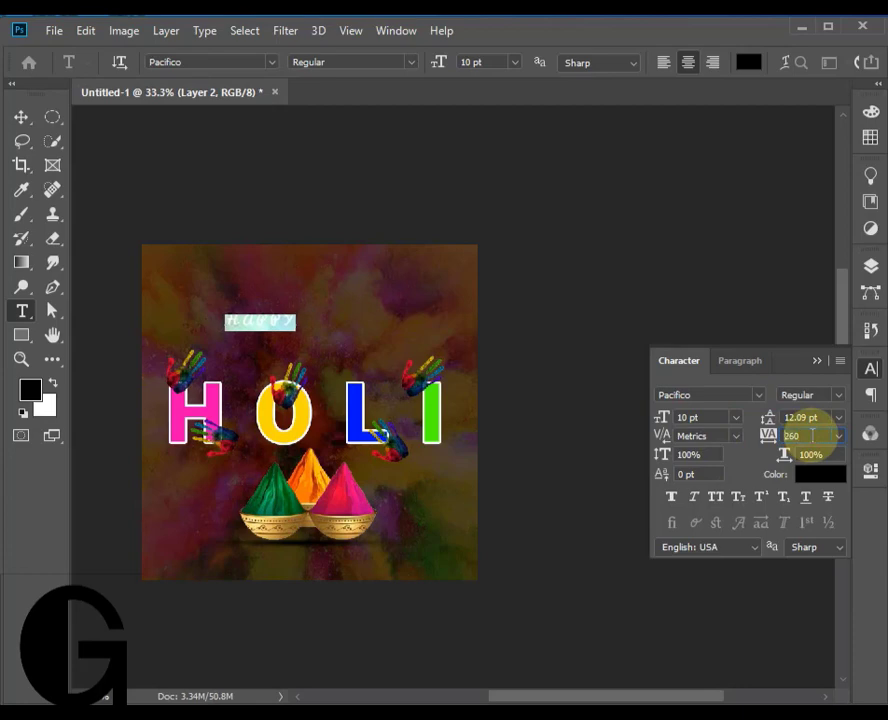
- Set the HAPPY text's tracking to -180 and enlarge it to about 38 pt above HOLI
type("-60")
key("Return")
left_click(20, 117)
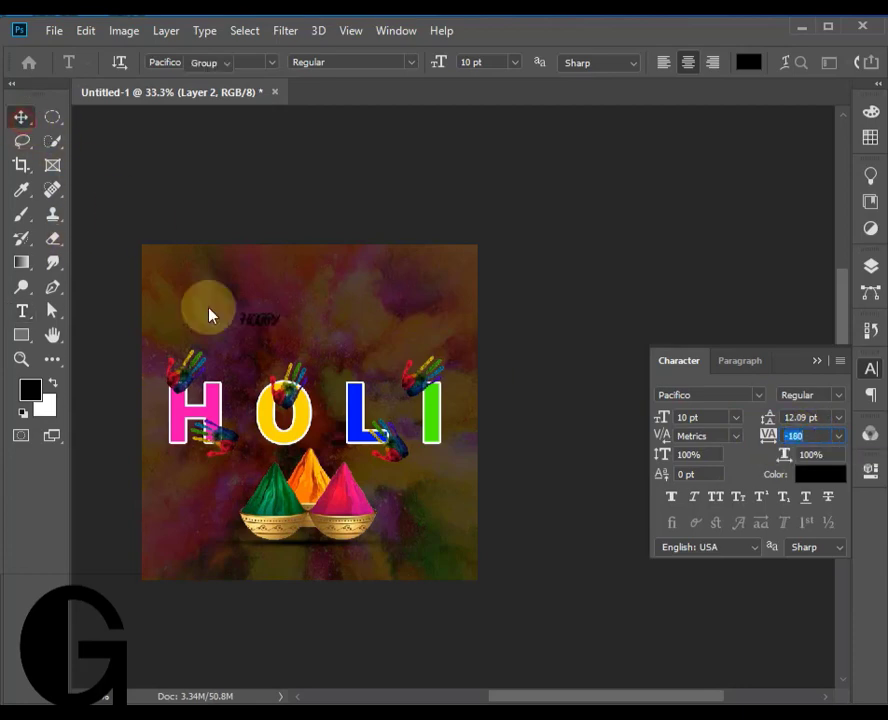
key("ctrl+t")
left_click_drag(283, 331, 341, 357)
key("Return")
- Apply Small Caps to the HAPPY text
double_click(327, 352)
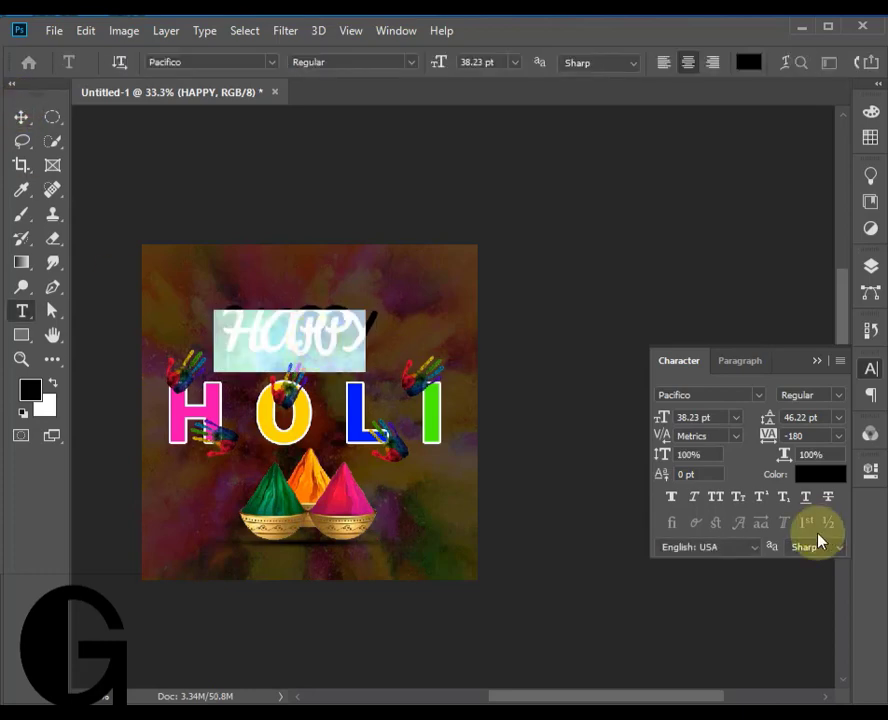
left_click(726, 504)
left_click(21, 117)
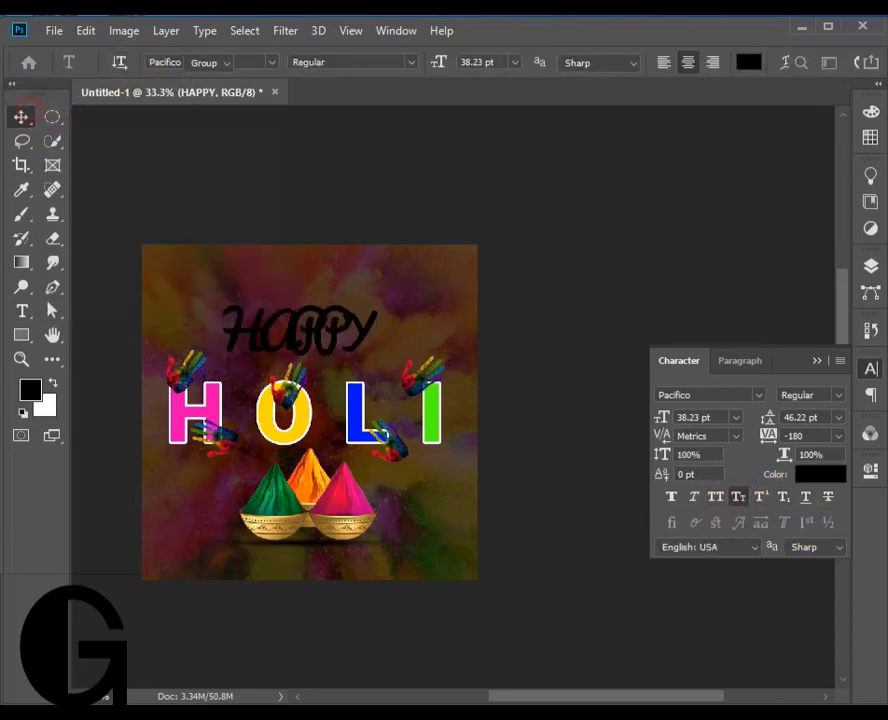
- Change the HAPPY text's colour to white, its font to Julietta Regular and its tracking to 320
left_click(321, 320)
double_click(322, 323)
left_click(746, 63)
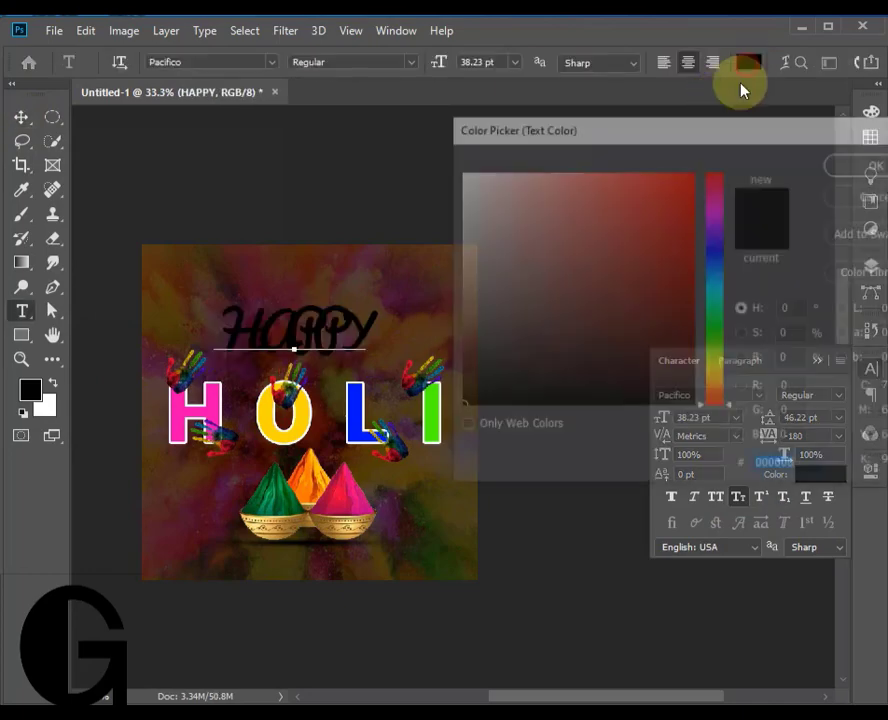
left_click_drag(480, 190, 392, 104)
left_click(864, 168)
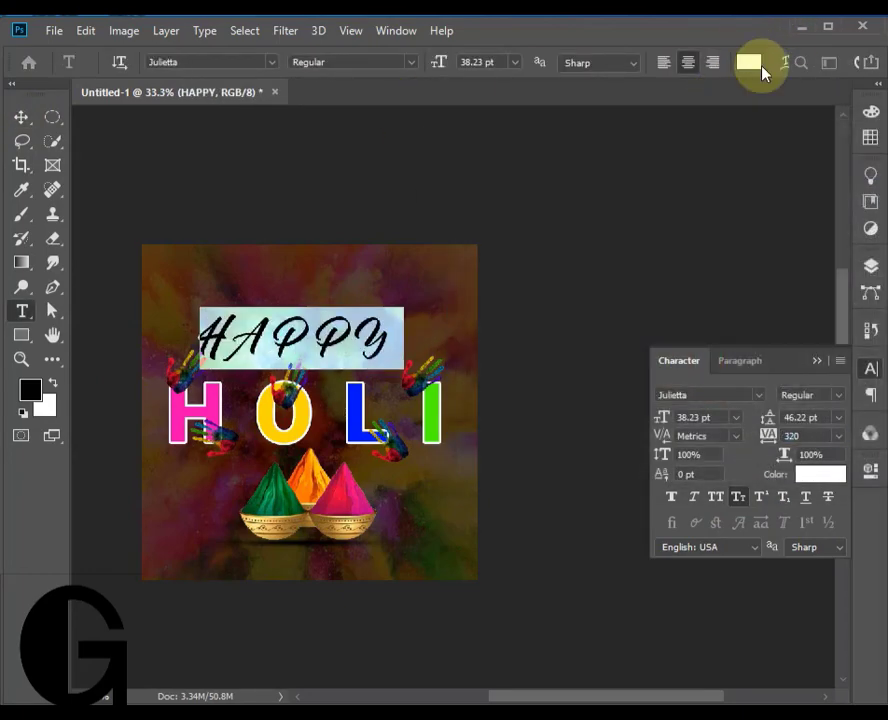
- Finish editing the HAPPY text and nudge it slightly right to centre it above HOLI
left_click(749, 63)
left_click(872, 198)
left_click(21, 117)
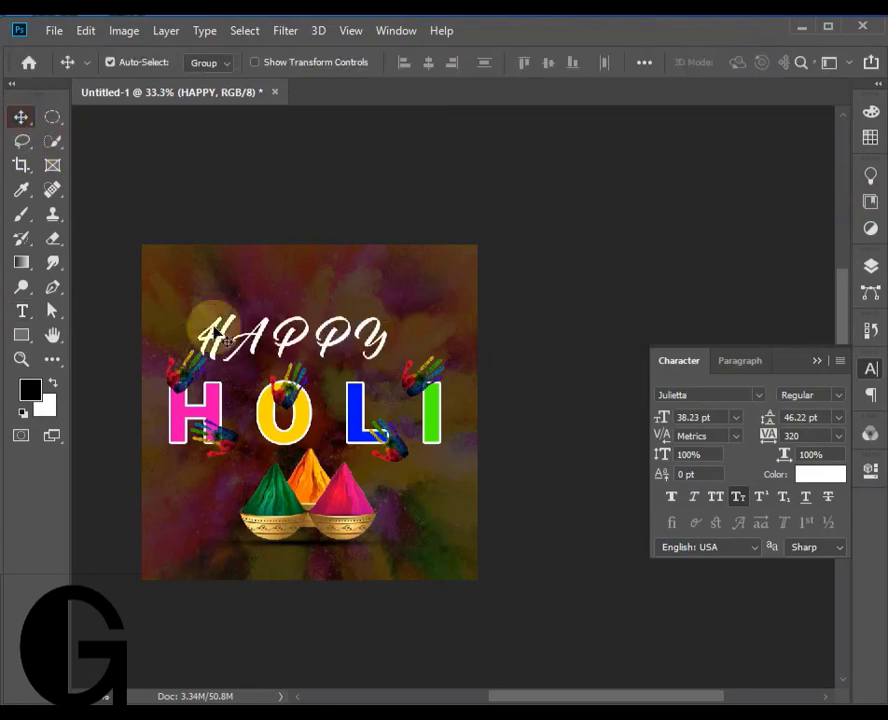
left_click_drag(337, 347, 342, 350)
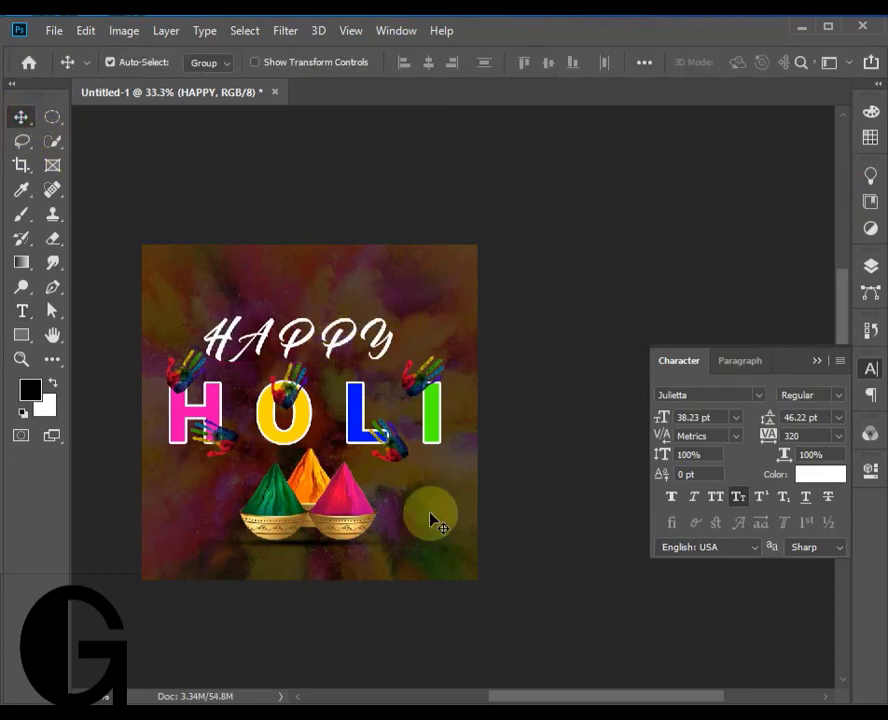
- Draw an ellipse about 807 by 903 px just above the powder background layer, around the text and bowls
left_click(870, 267)
left_click(772, 587)
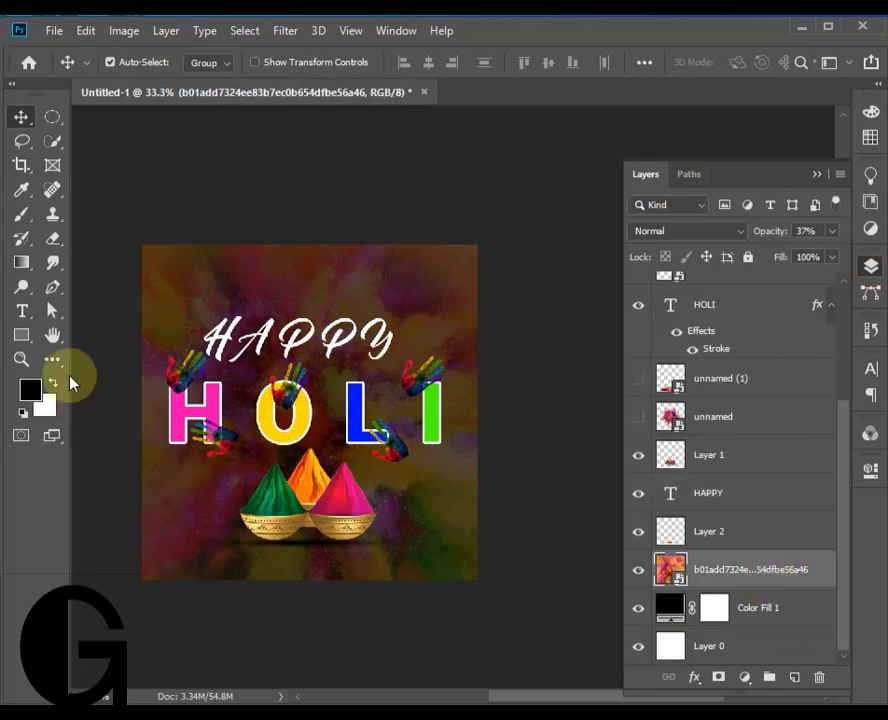
right_click(21, 338)
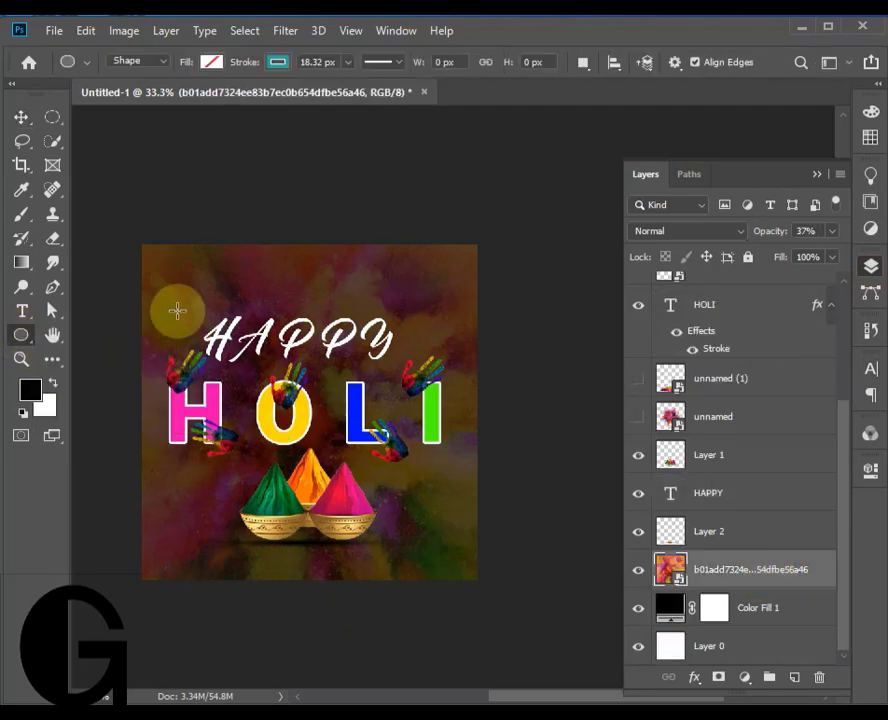
left_click_drag(177, 311, 427, 591)
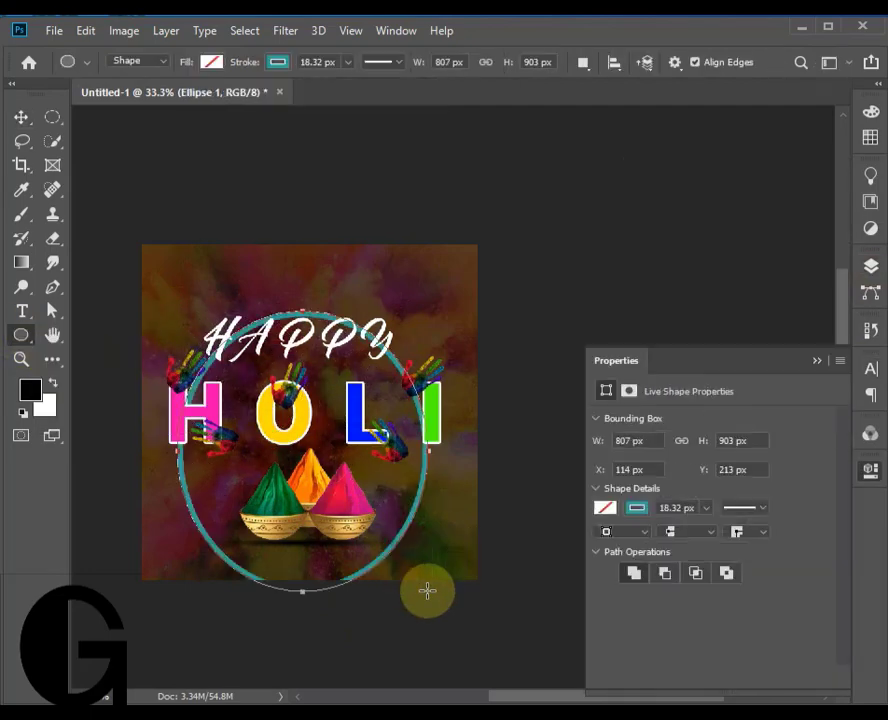
- Remove the ellipse's stroke and give it a white fill
left_click(278, 62)
left_click(198, 96)
left_click(211, 61)
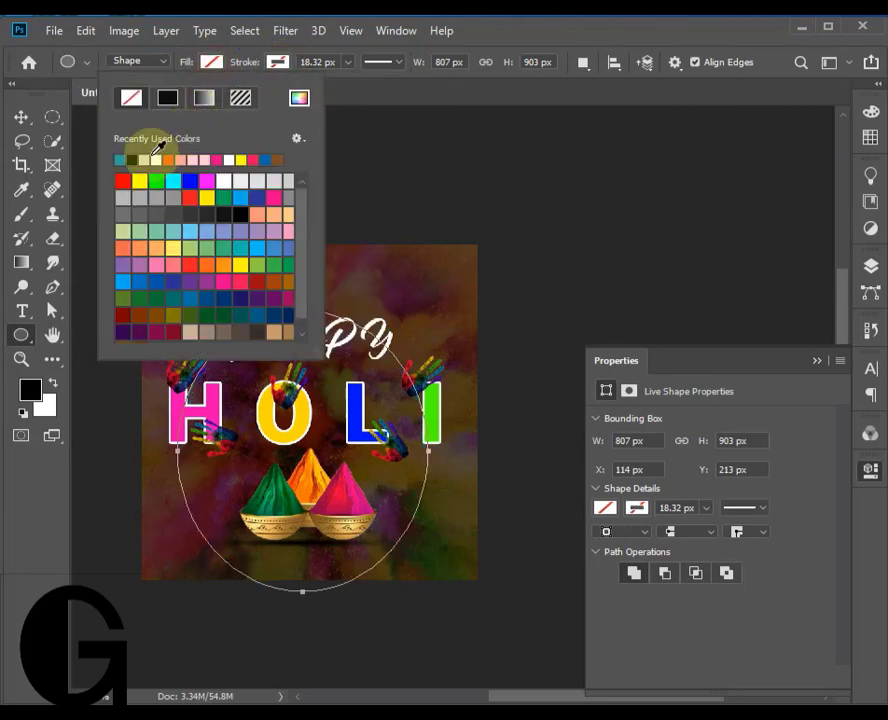
left_click(153, 159)
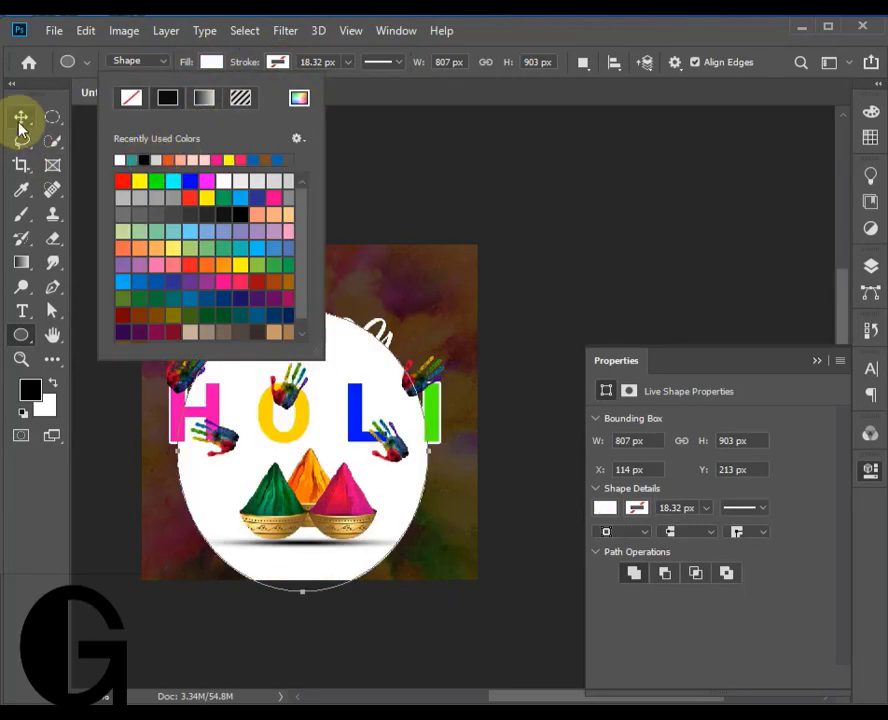
- Move the HAPPY text slightly up and shift the white ellipse up behind both words
left_click(21, 117)
left_click_drag(340, 369, 327, 351)
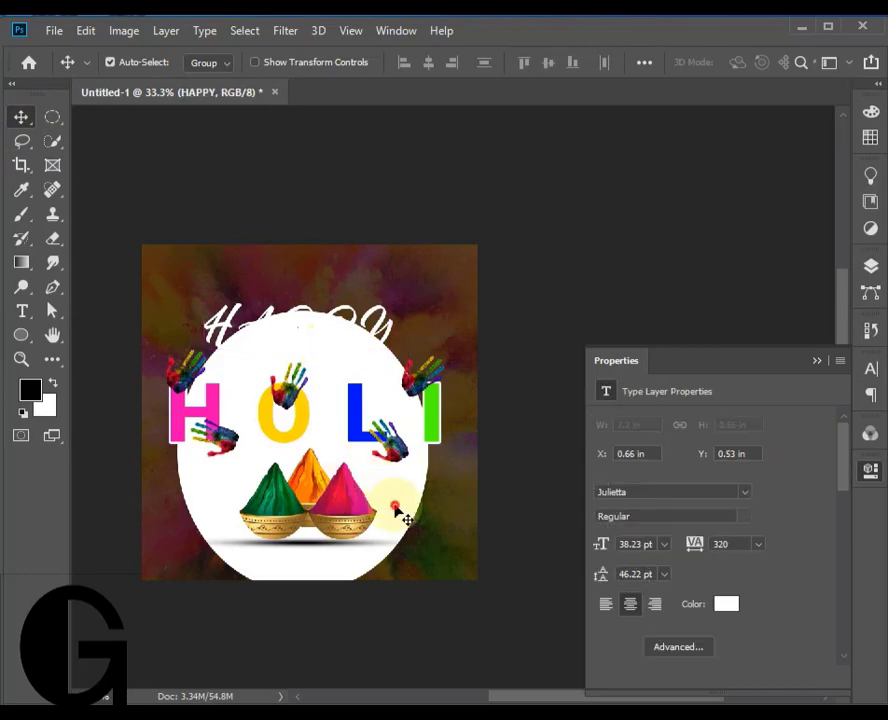
left_click_drag(396, 513, 402, 440)
- Change the HAPPY text's colour to black (000000)
key("t")
left_click(339, 313)
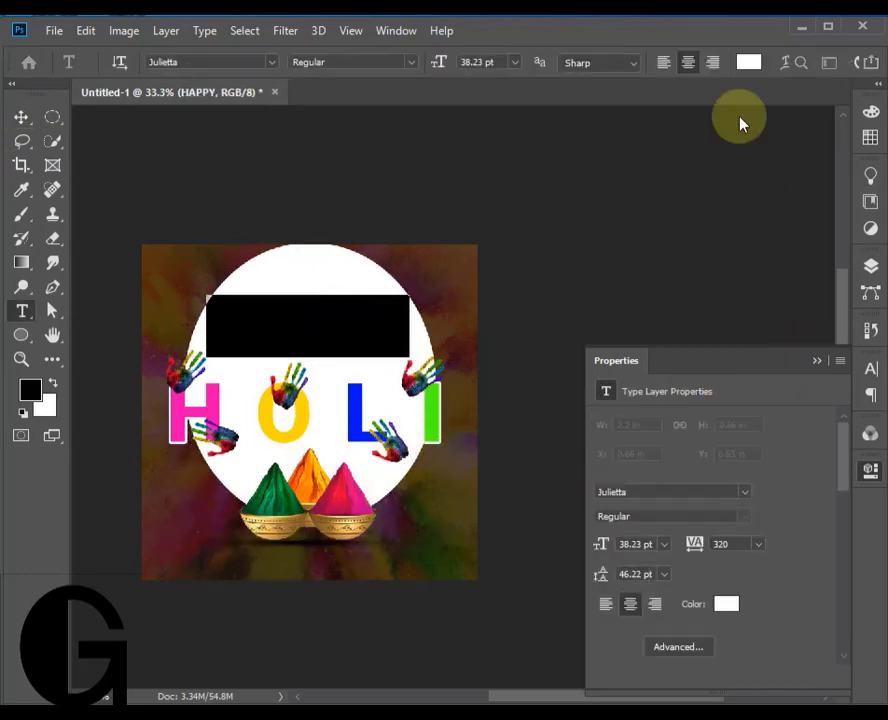
left_click(748, 62)
type("000000")
left_click(864, 166)
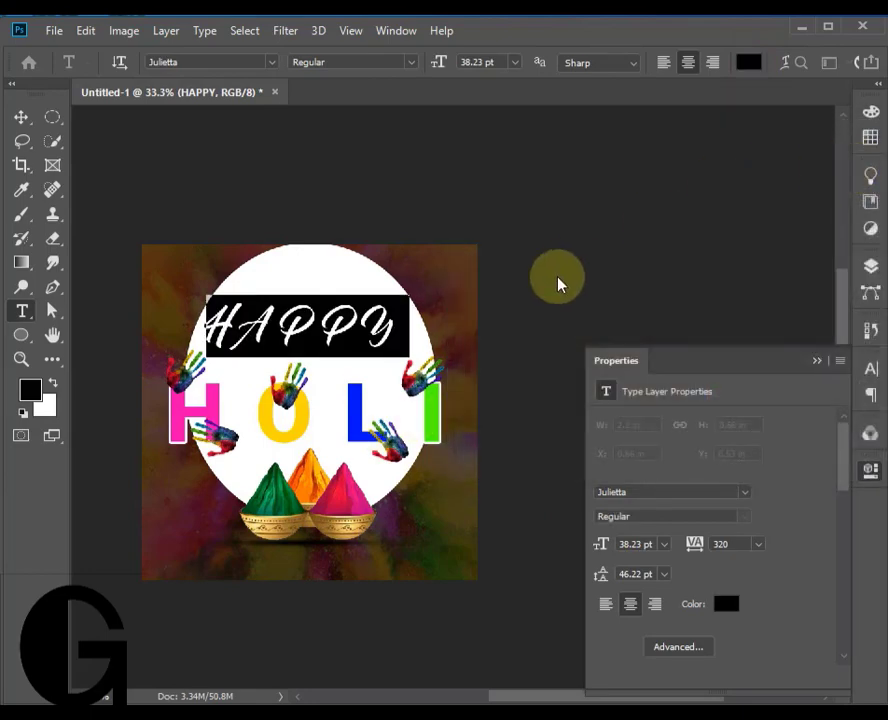
key("ctrl+Return")
- Reduce the white ellipse's height to about 849 px by lowering its upper edge
key("v")
left_click(340, 286)
key("ctrl+t")
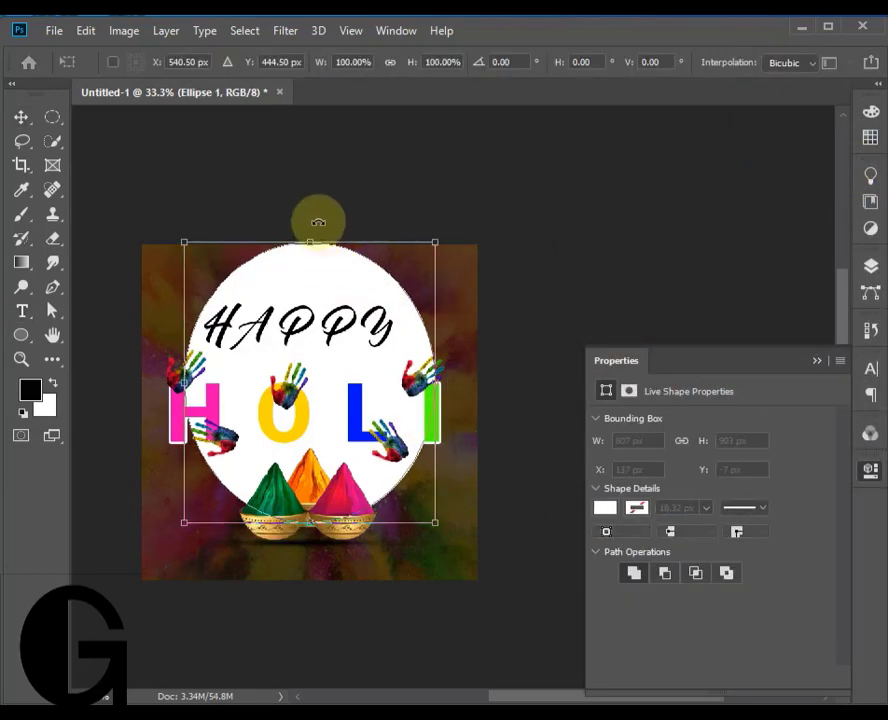
left_click_drag(311, 243, 311, 258)
key("Return")
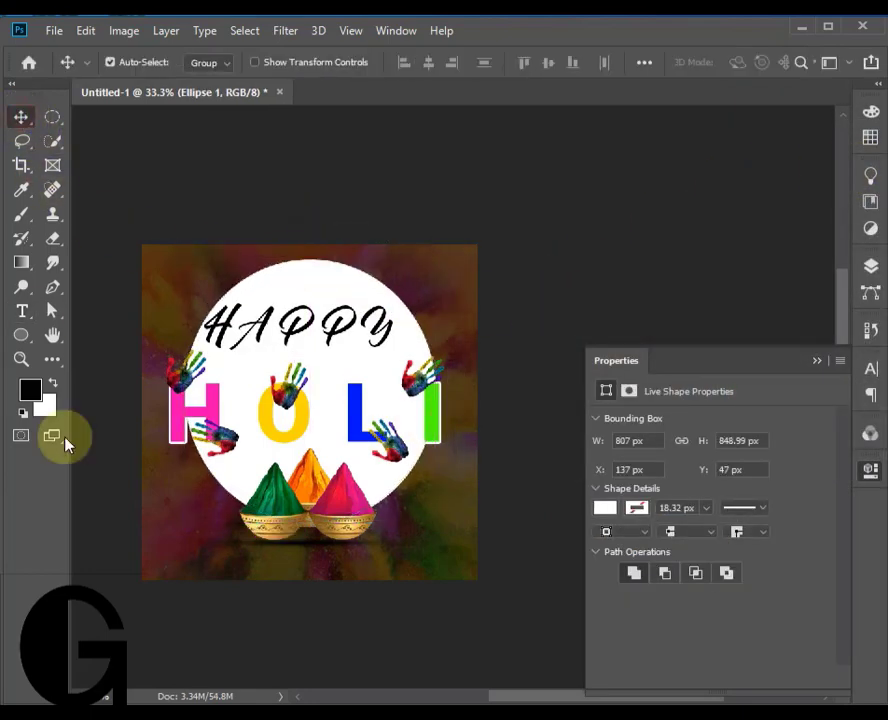
- Set the HOLI text's tracking to 160
left_click(437, 404)
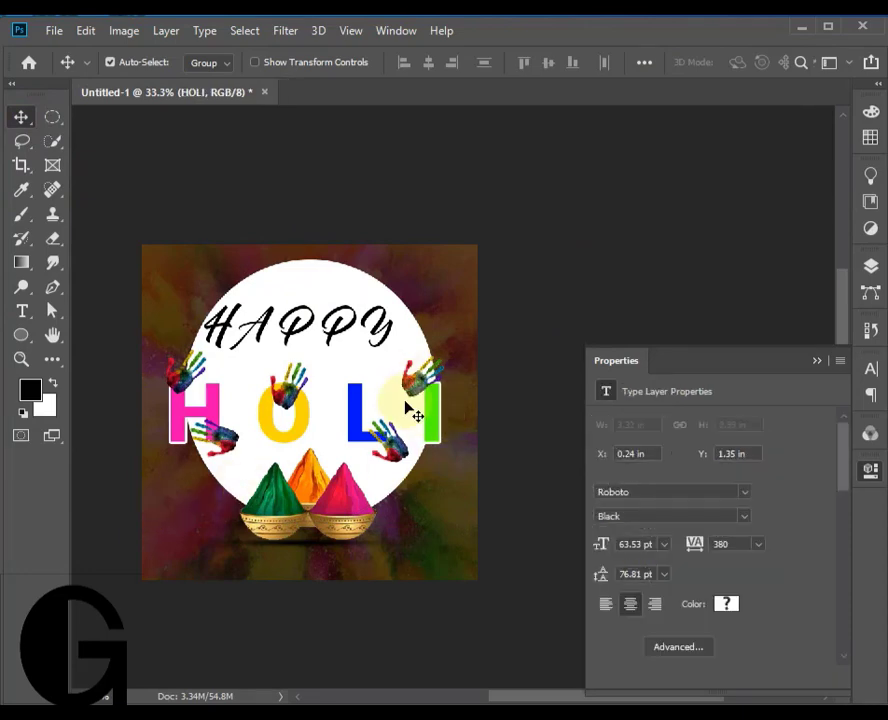
double_click(408, 408)
left_click(870, 369)
left_click(805, 436)
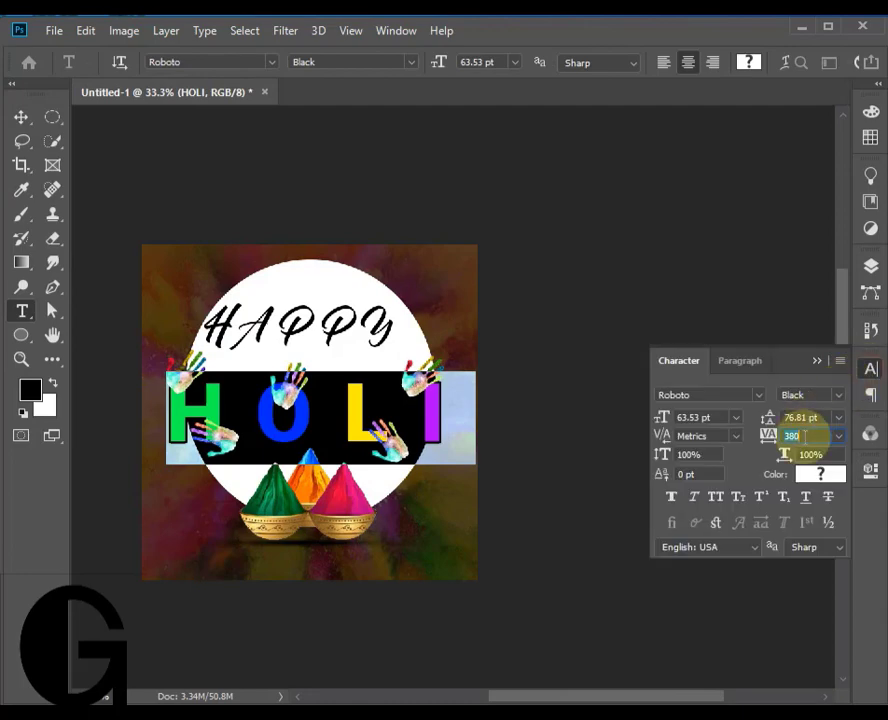
type("160")
key("Return")
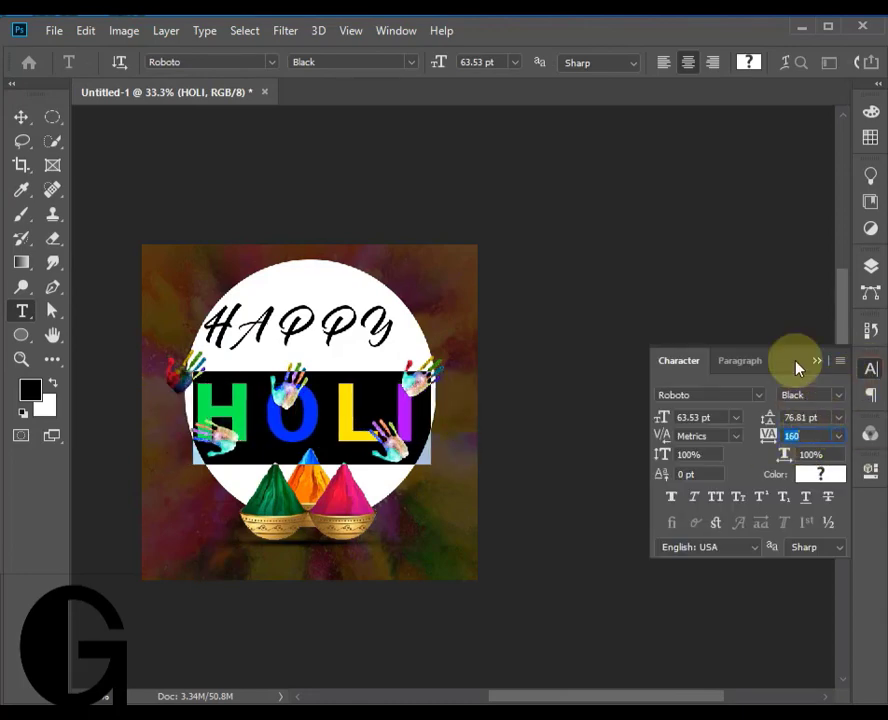
key("ctrl+Return")
- Move the upper handprint by the H inward and the lower one beneath the H, undoing the trial move at the O
key("v")
left_click_drag(191, 372, 207, 378)
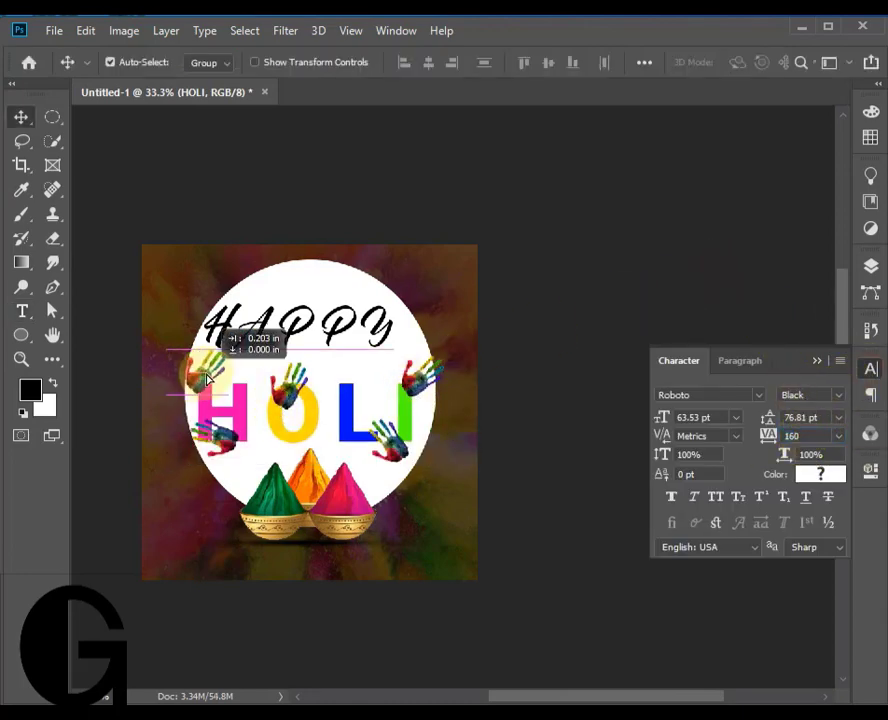
left_click_drag(223, 447, 232, 471)
left_click(303, 392)
left_click_drag(295, 388, 327, 367)
key("ctrl+z")
- Change the HOLI text's stroke colour to black in its layer style
left_click(869, 275)
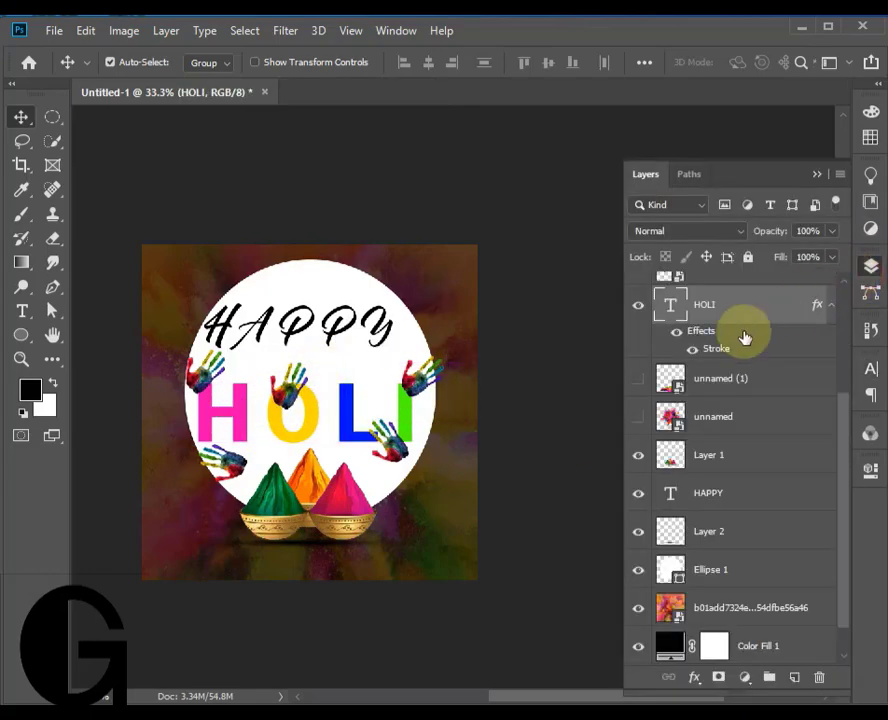
double_click(724, 350)
left_click(522, 468)
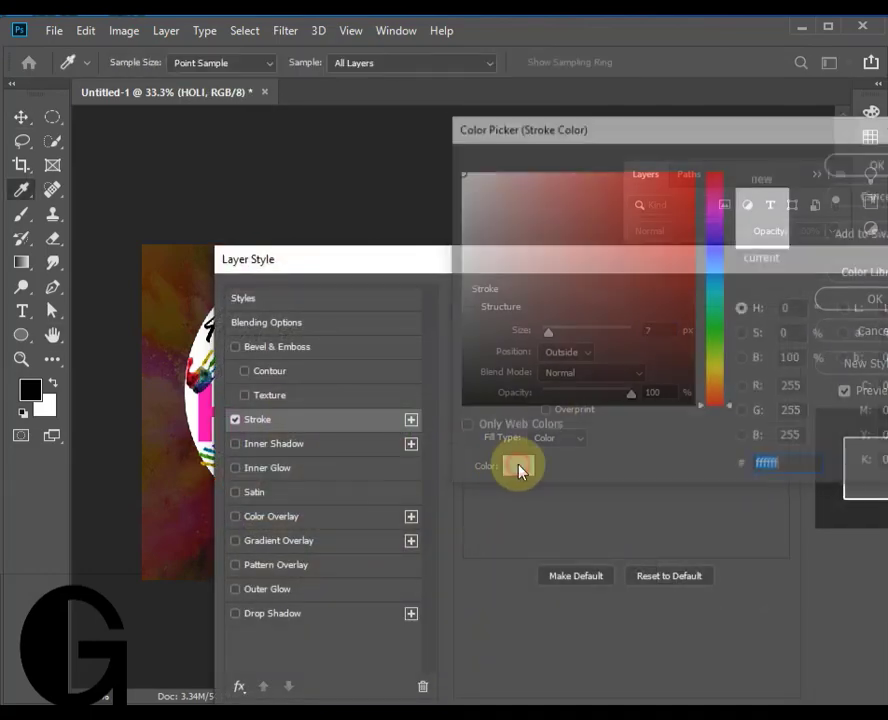
left_click(480, 410)
left_click(459, 409)
left_click(868, 165)
left_click(828, 299)
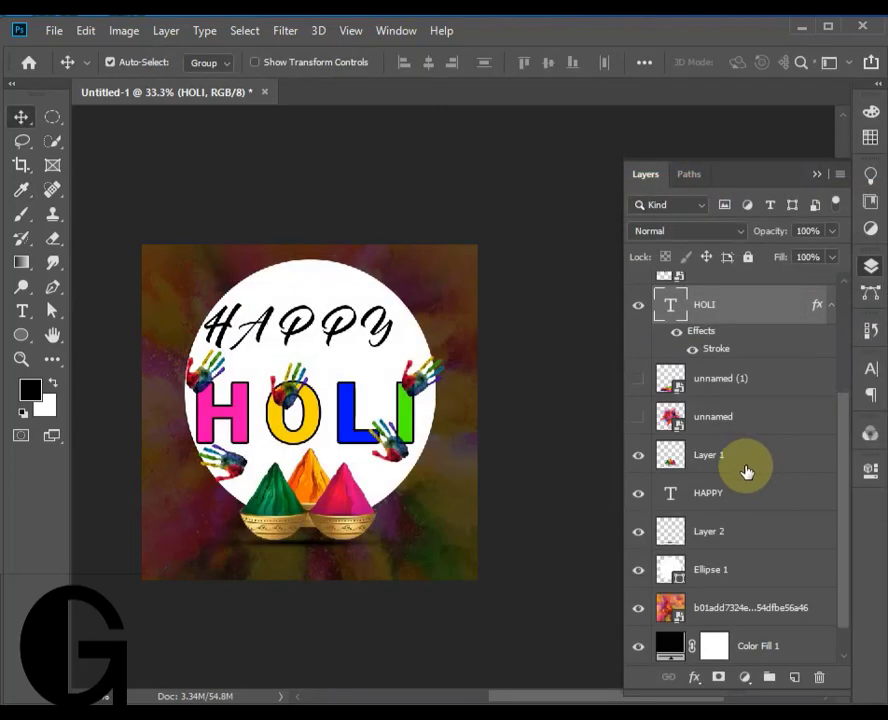
- Move the handprint beside the I up above the final letters of HAPPY
left_click_drag(424, 393, 343, 300)
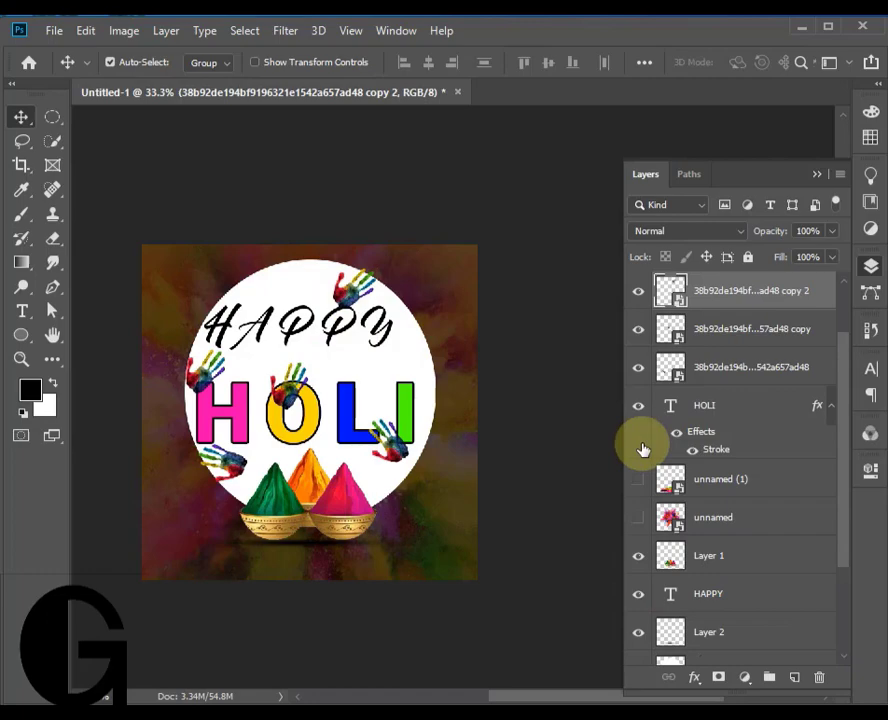
- Show the hidden powder splash layer "unnamed", move the splash slightly up and place its layer below the ellipse
left_click(638, 517)
left_click_drag(333, 367, 336, 330)
left_click_drag(801, 541, 737, 540)
- Enlarge the powder splash until it spreads beyond the ellipse and fills most of the poster
key("ctrl+t")
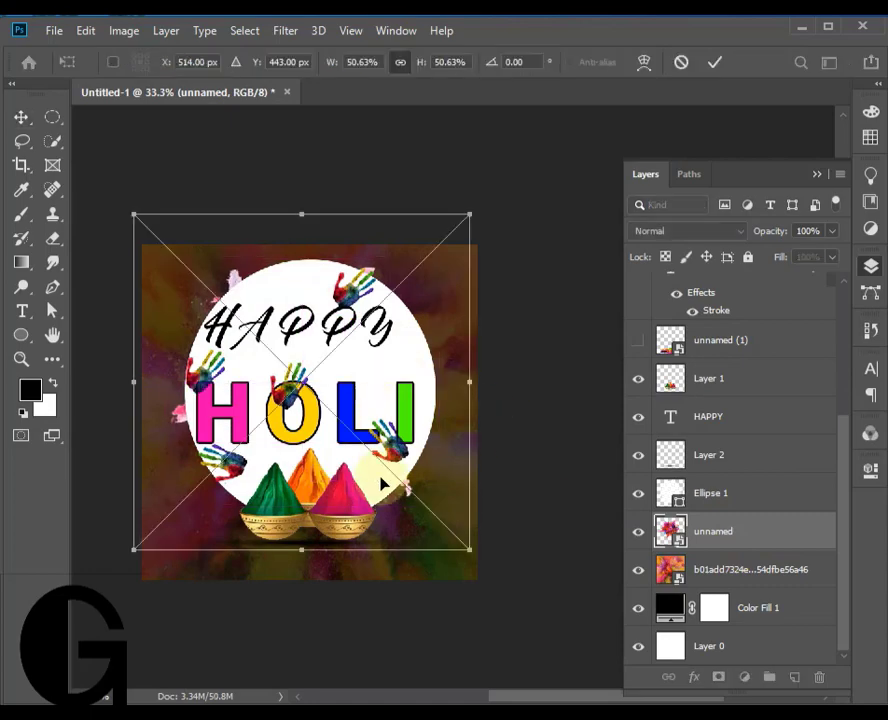
left_click_drag(303, 551, 334, 660)
left_click_drag(302, 213, 358, 165)
left_click(713, 67)
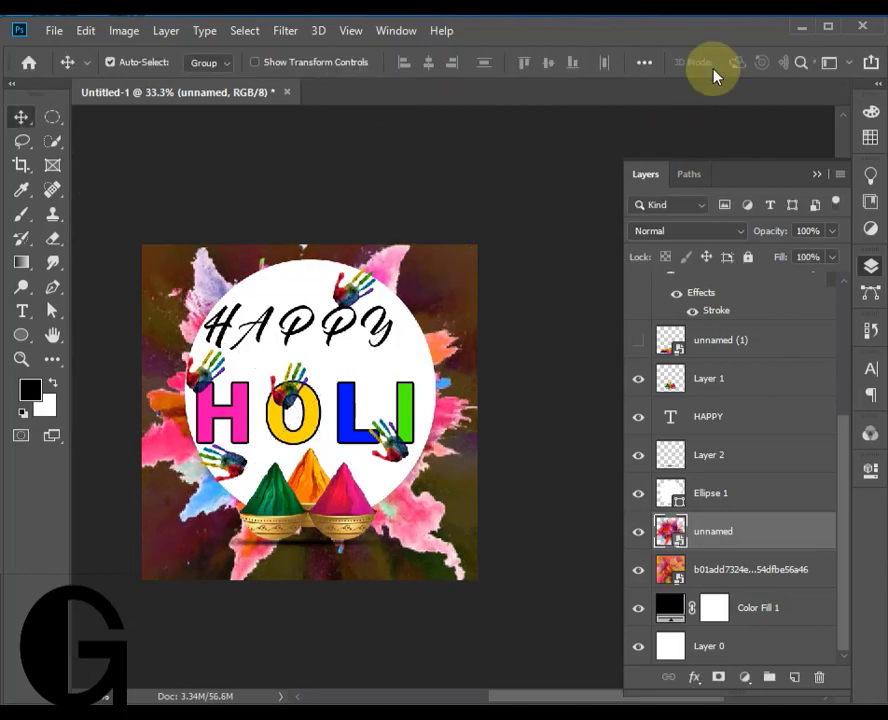
- Lower the white ellipse's opacity to 49% and nudge it slightly left
left_click(411, 358)
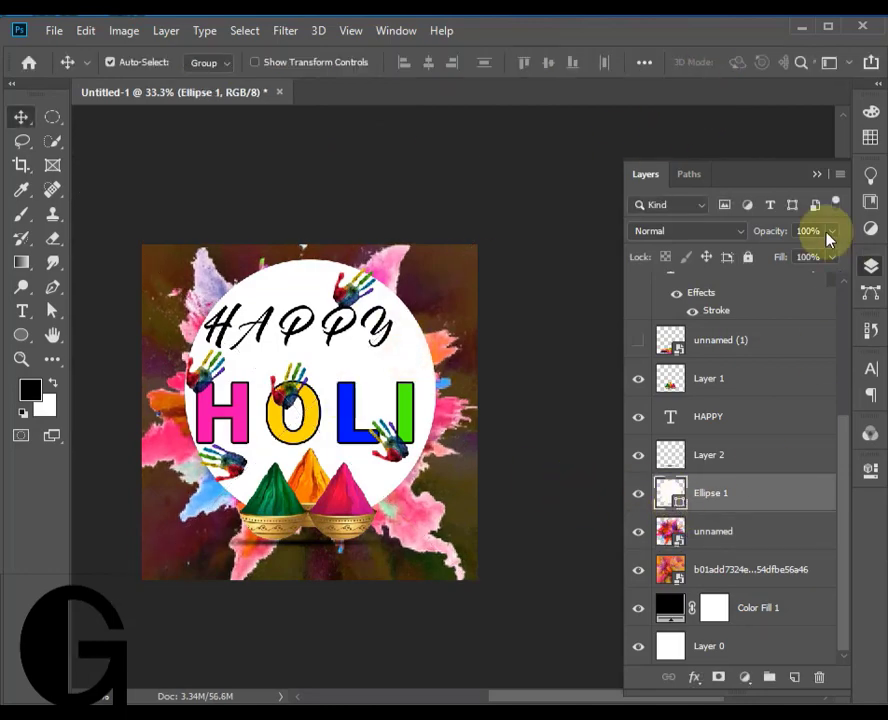
left_click_drag(781, 258, 796, 258)
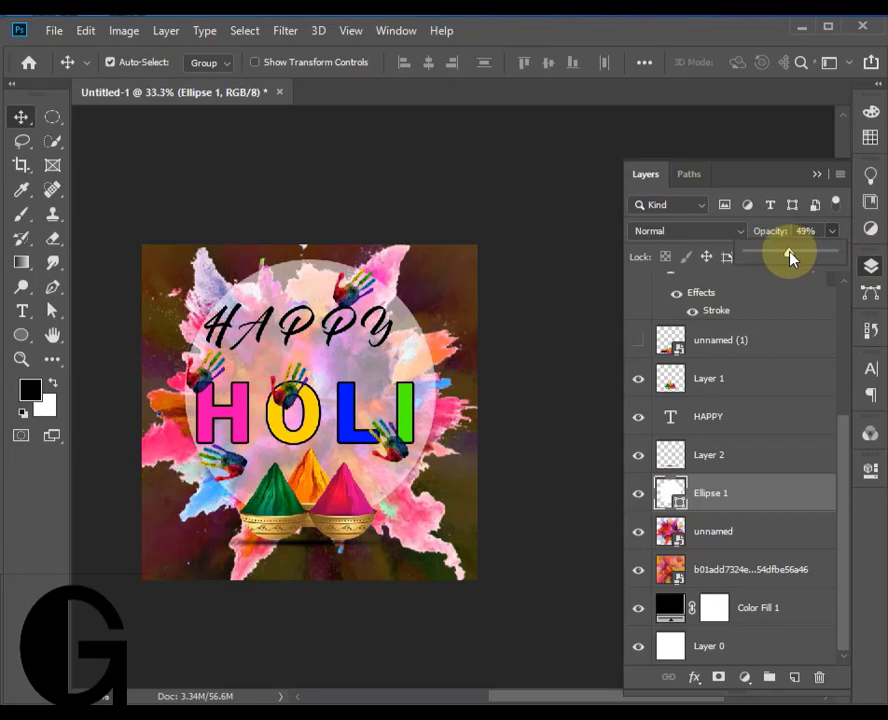
left_click(374, 368)
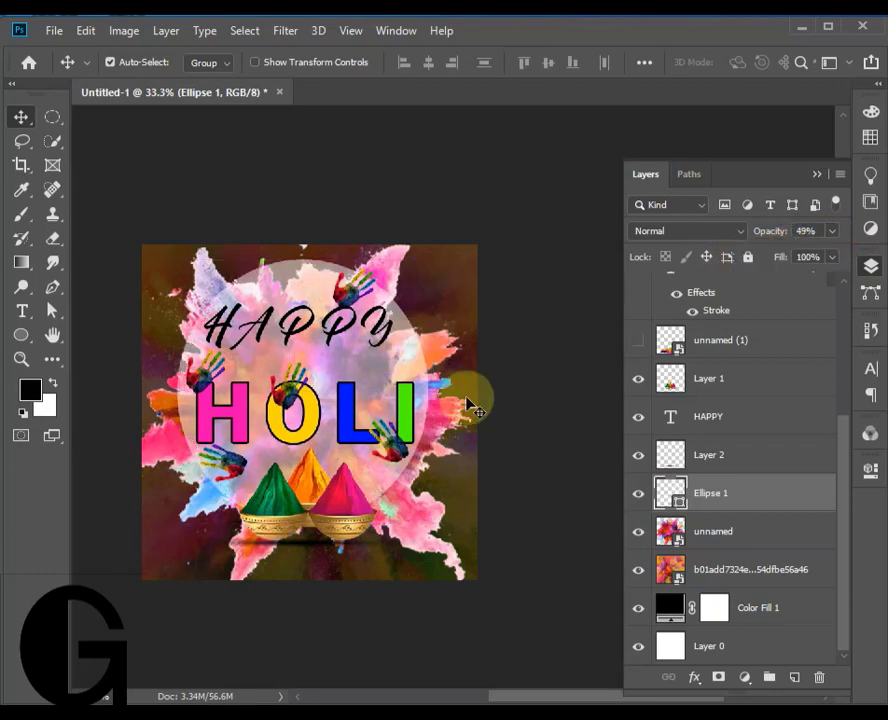
- Convert the ellipse to a smart object and apply a Gaussian Blur with a radius of 10 pixels
left_click(286, 30)
mouse_move(488, 250)
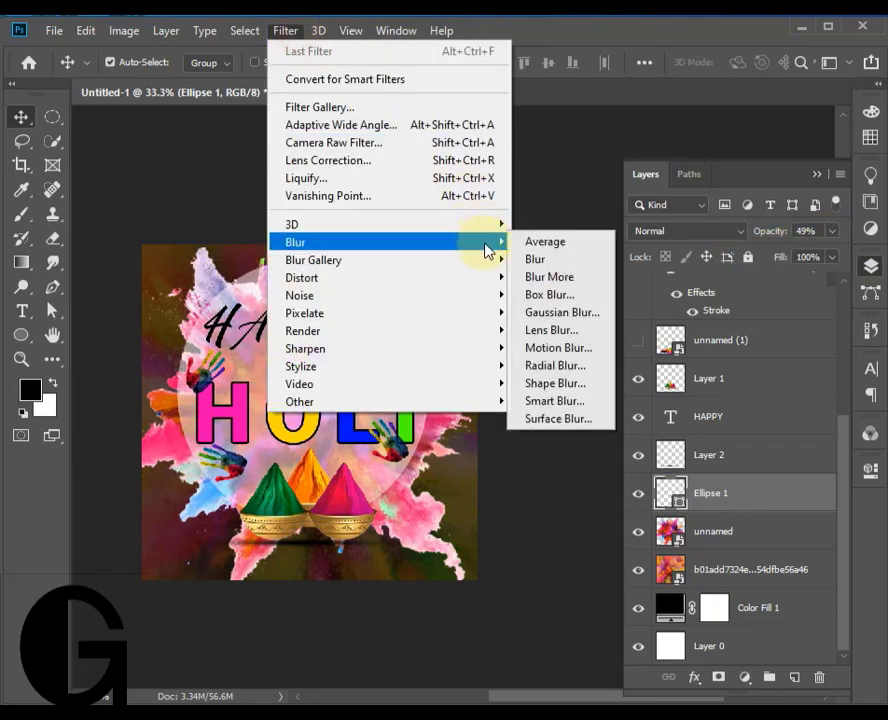
left_click(598, 311)
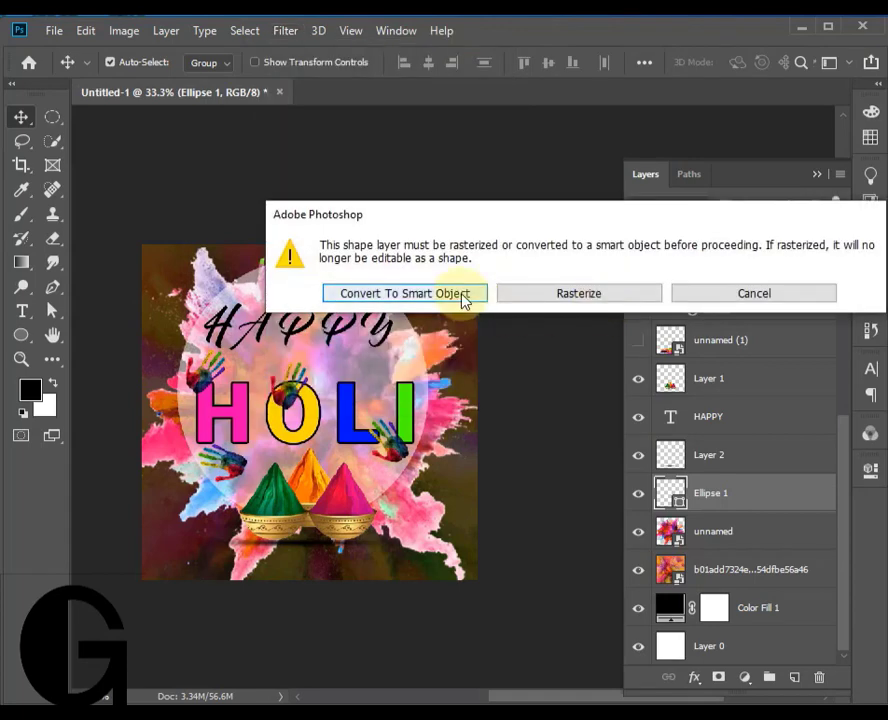
left_click(404, 293)
left_click_drag(307, 238, 724, 200)
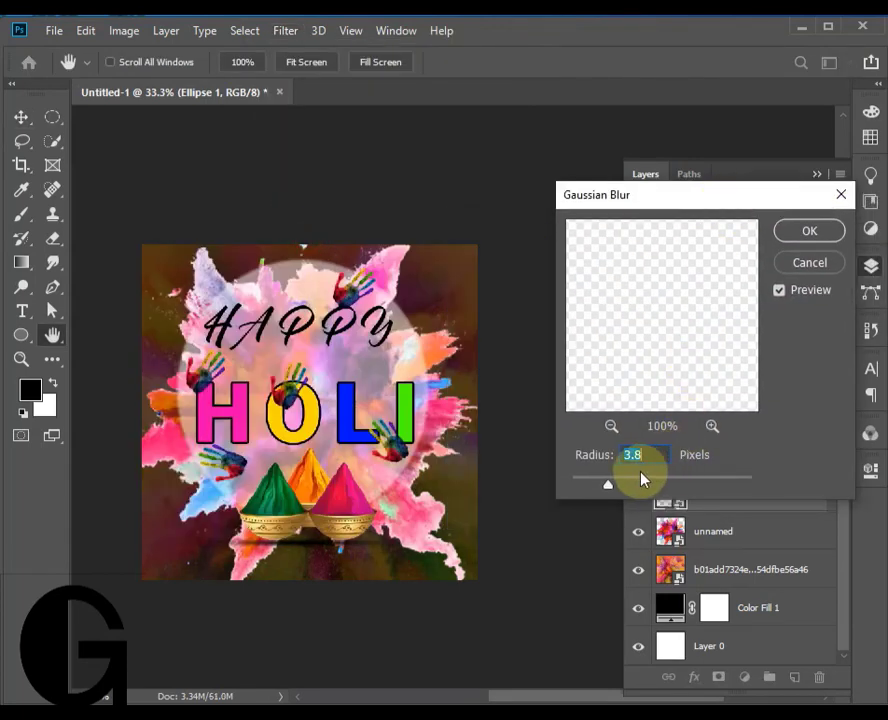
left_click_drag(612, 492, 644, 486)
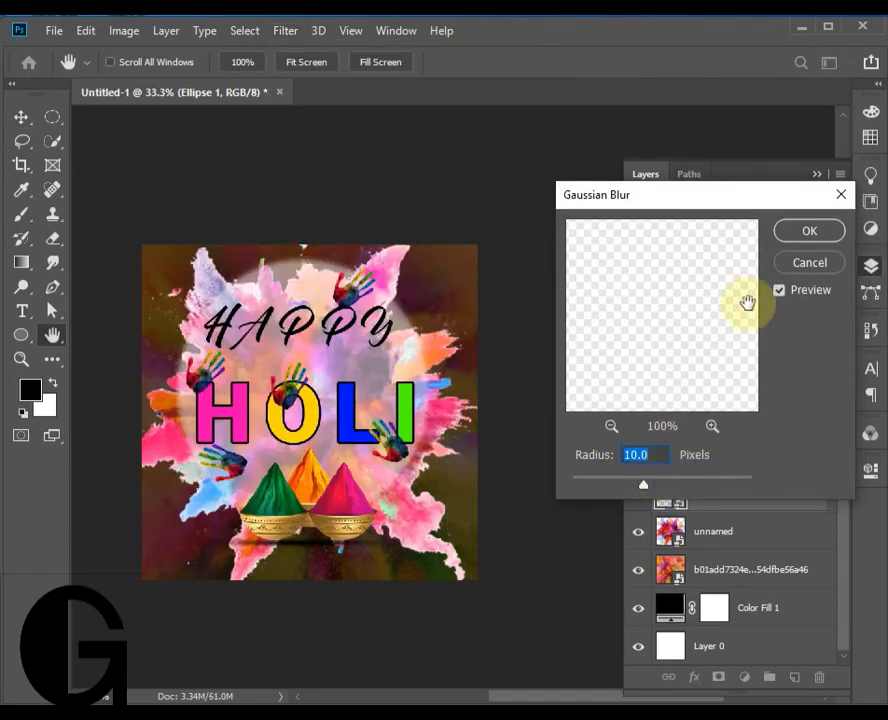
left_click(804, 233)
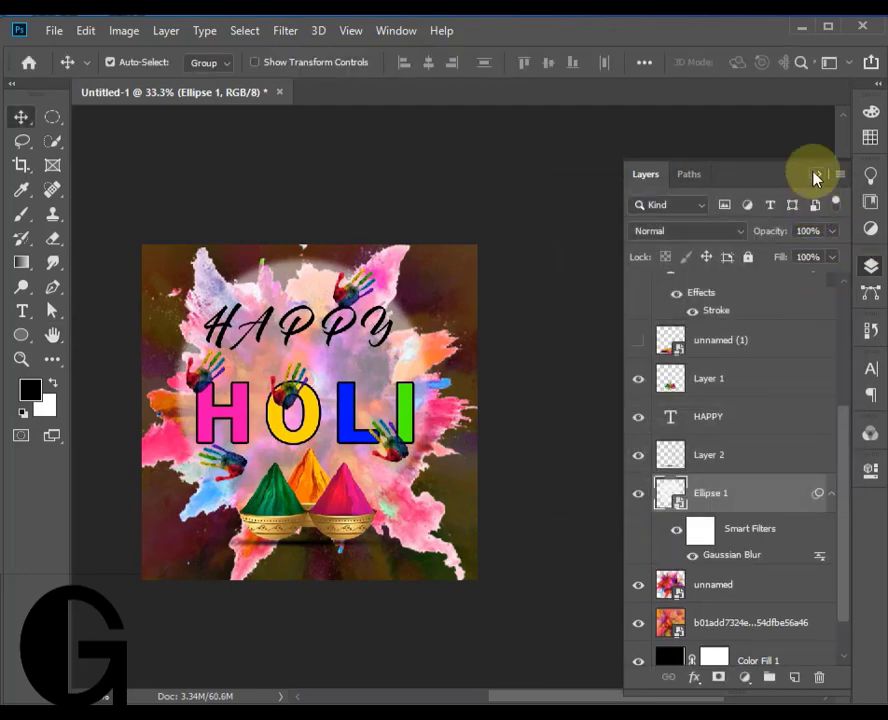
- Try other blend modes, such as Darken, on the powder splash layer
left_click(752, 590)
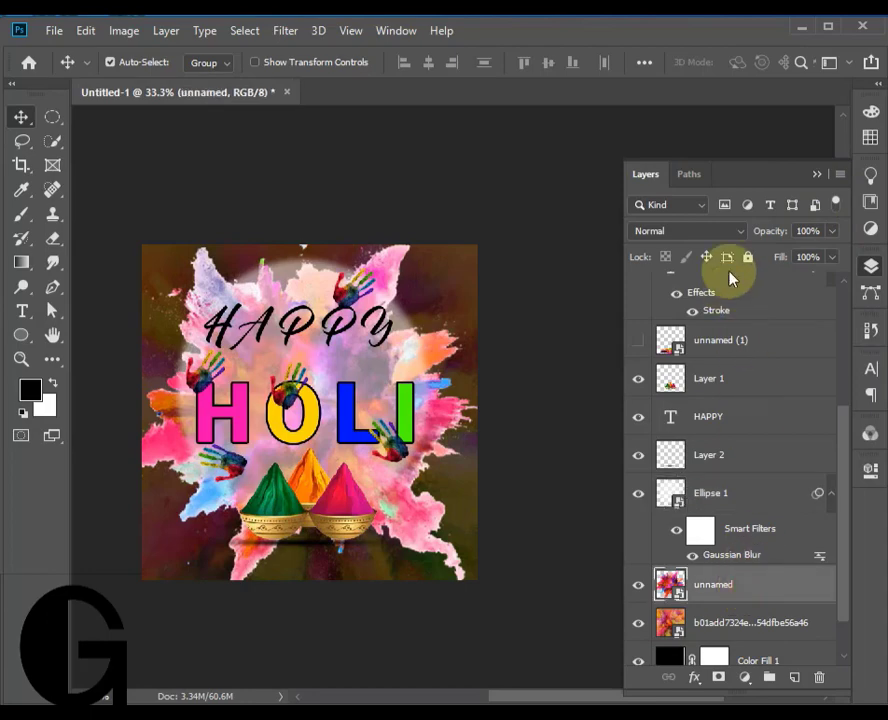
left_click(730, 236)
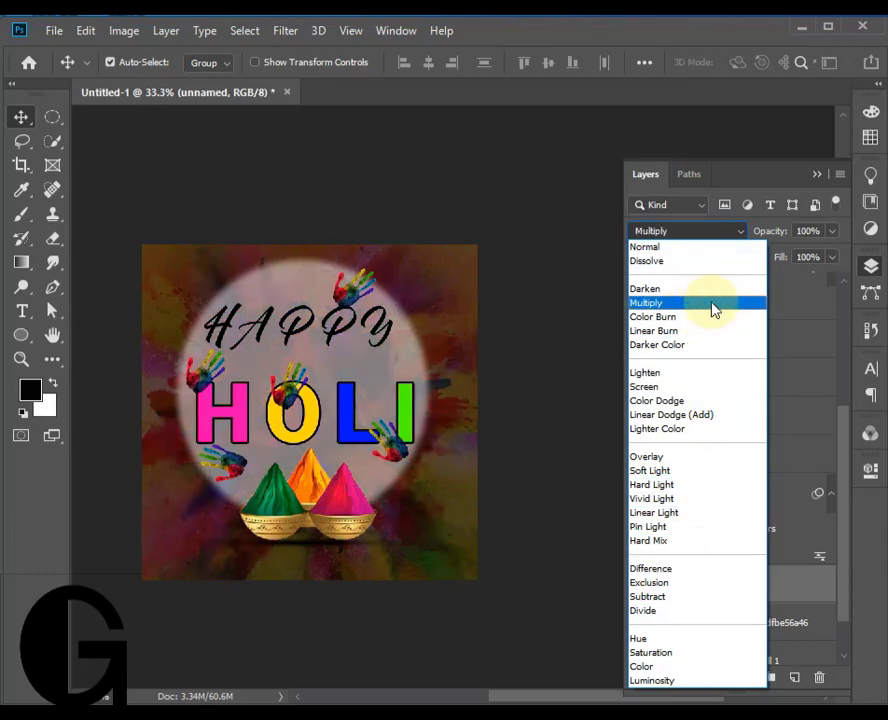
left_click(530, 237)
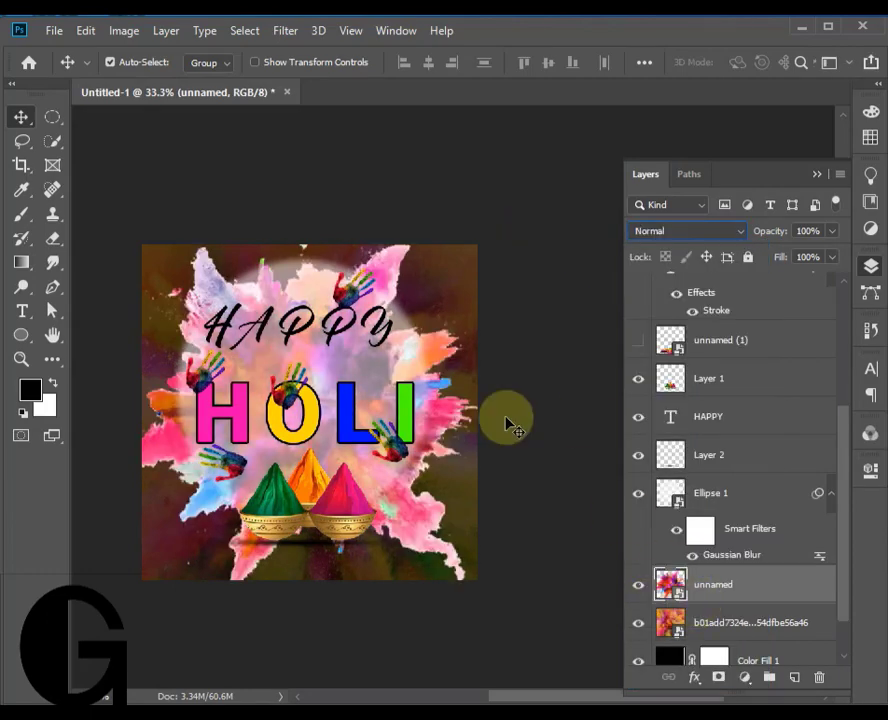
- Select the powder splash with the automatic subject selection
left_click(244, 30)
left_click(310, 253)
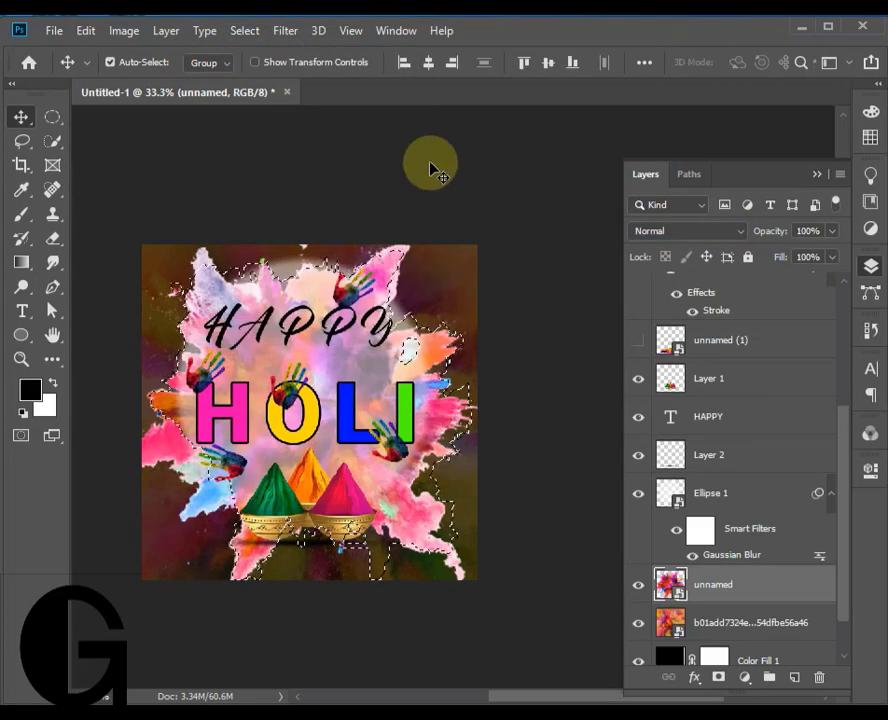
- Refine the splash selection's edges in Select and Mask with a size 60 brush and output it as a new layer with a mask
left_click(52, 141)
left_click(553, 62)
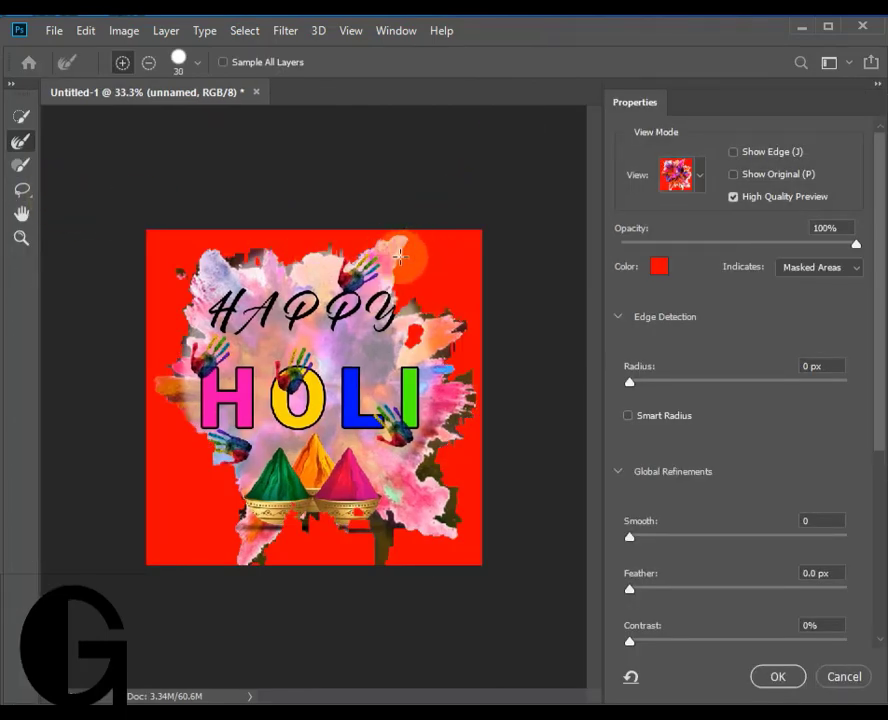
key("bracketright")
key("bracketright")
key("bracketright")
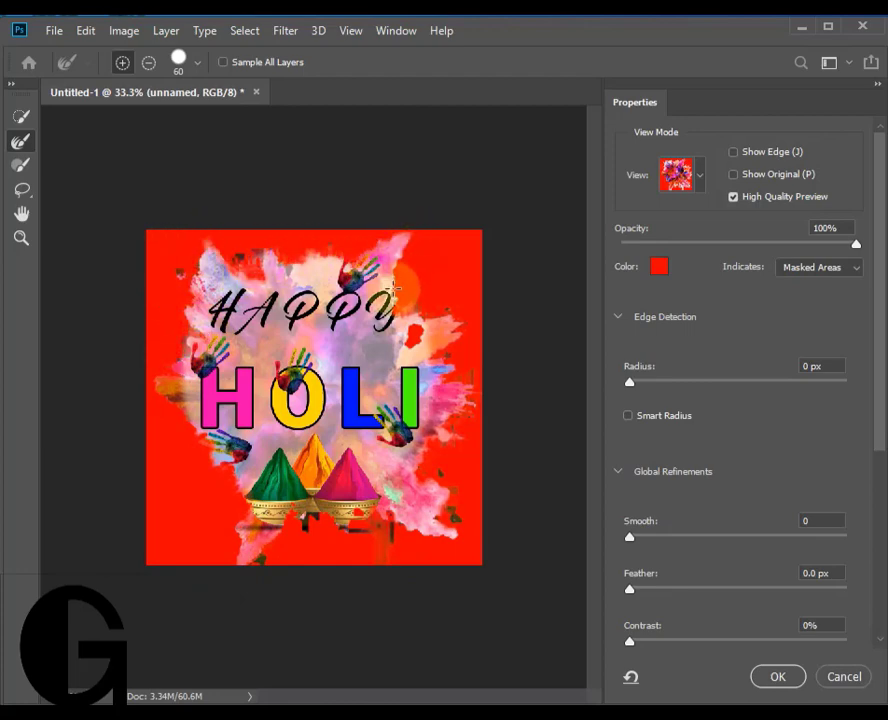
left_click(782, 677)
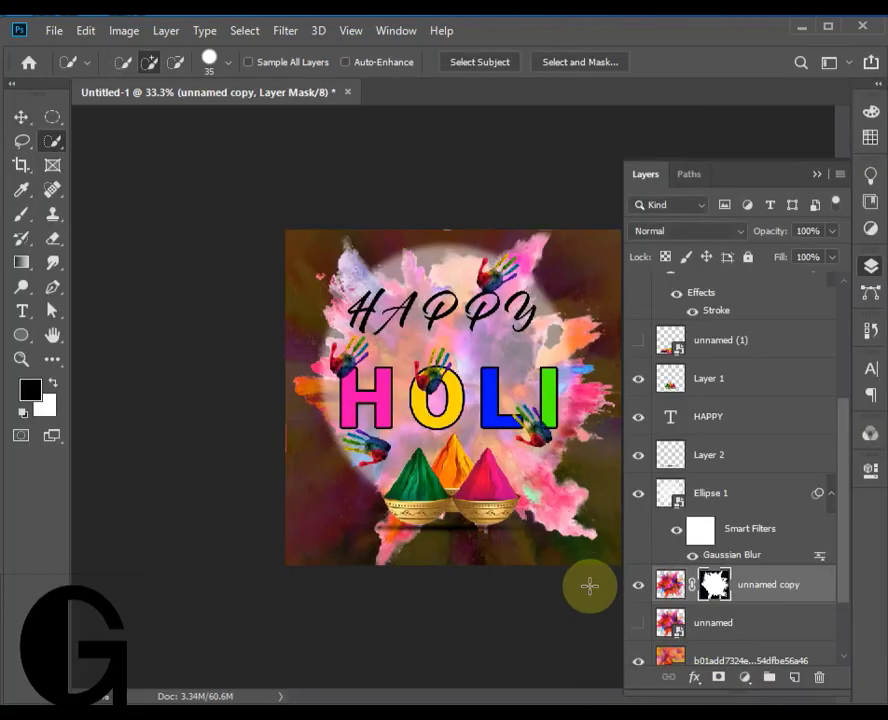
- Delete the blurred white ellipse from behind the lettering
left_click(22, 118)
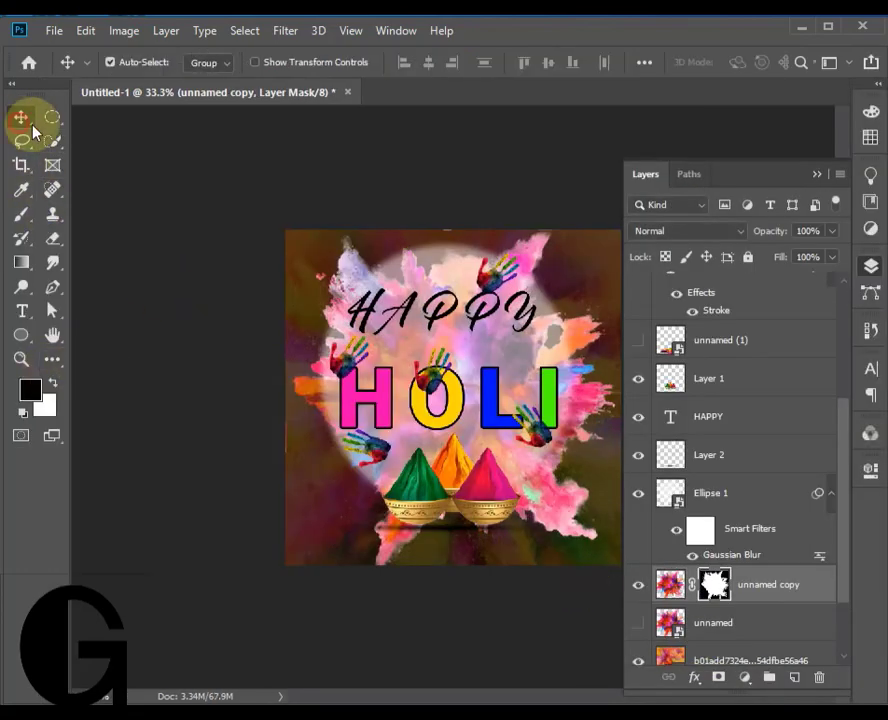
left_click_drag(507, 350, 538, 352)
key("Delete")
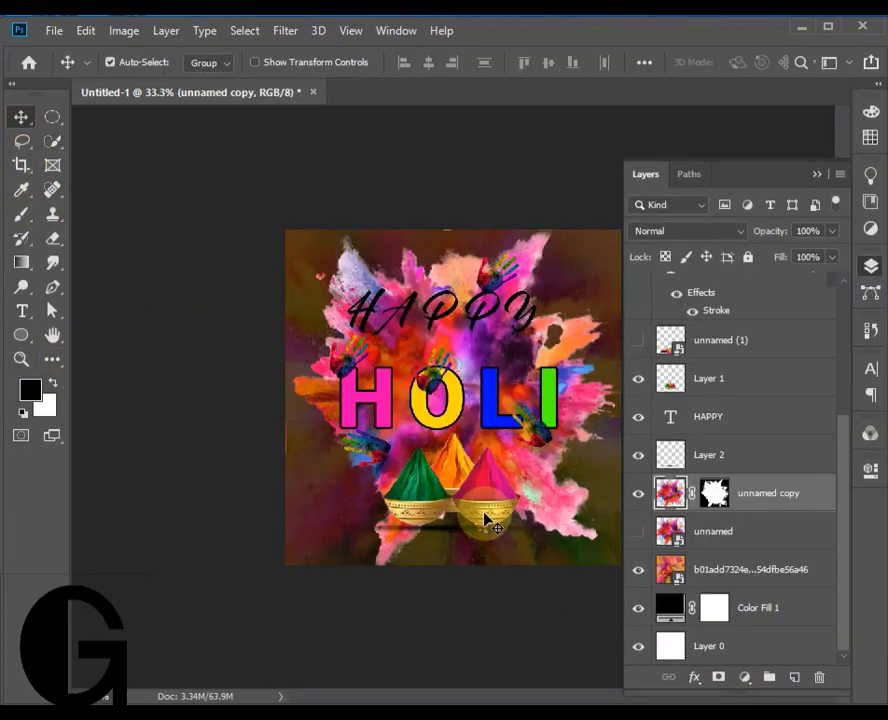
- Change the colour of the HAPPY text to white
double_click(491, 309)
left_click(757, 64)
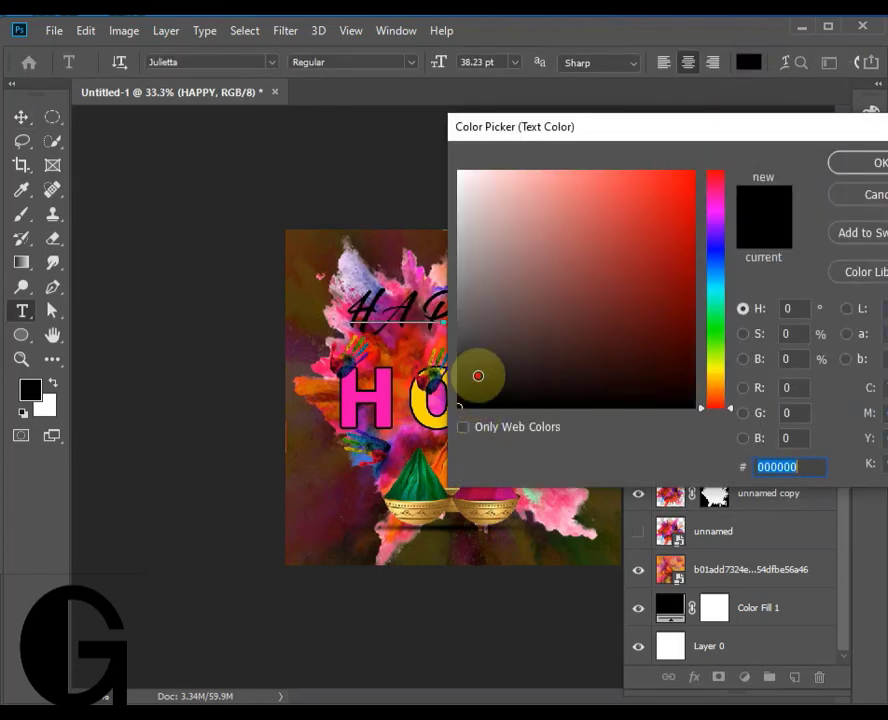
left_click_drag(482, 376, 464, 176)
left_click(843, 174)
- Move the uppermost handprint over the two P letters of HAPPY and shift the masked powder splash slightly down
left_click(21, 117)
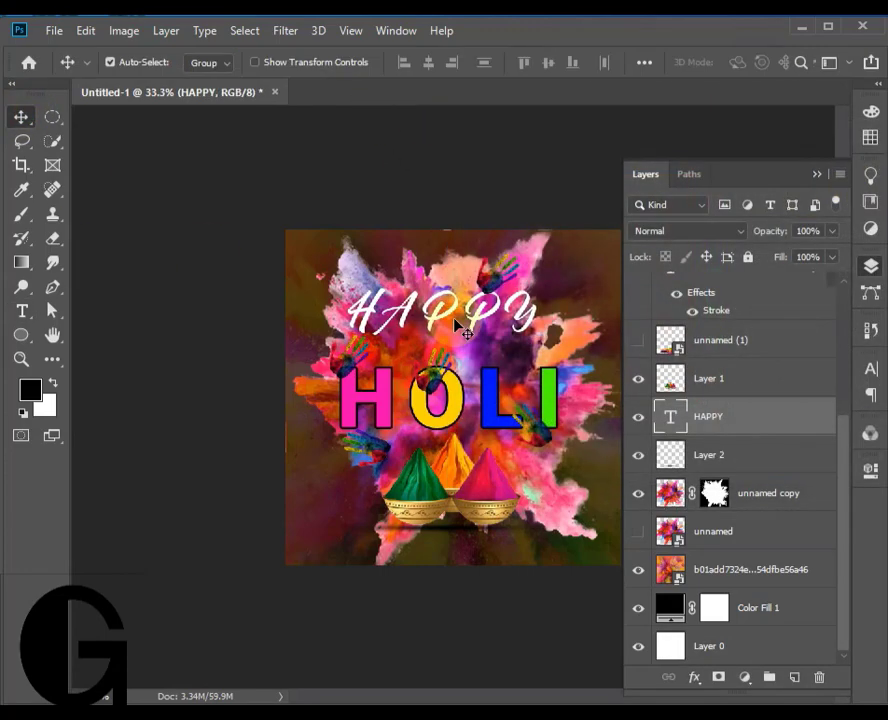
mouse_move(479, 314)
left_mouse_down()
mouse_move(479, 327)
mouse_move(466, 314)
mouse_move(470, 302)
left_mouse_up()
left_click_drag(575, 342, 582, 356)
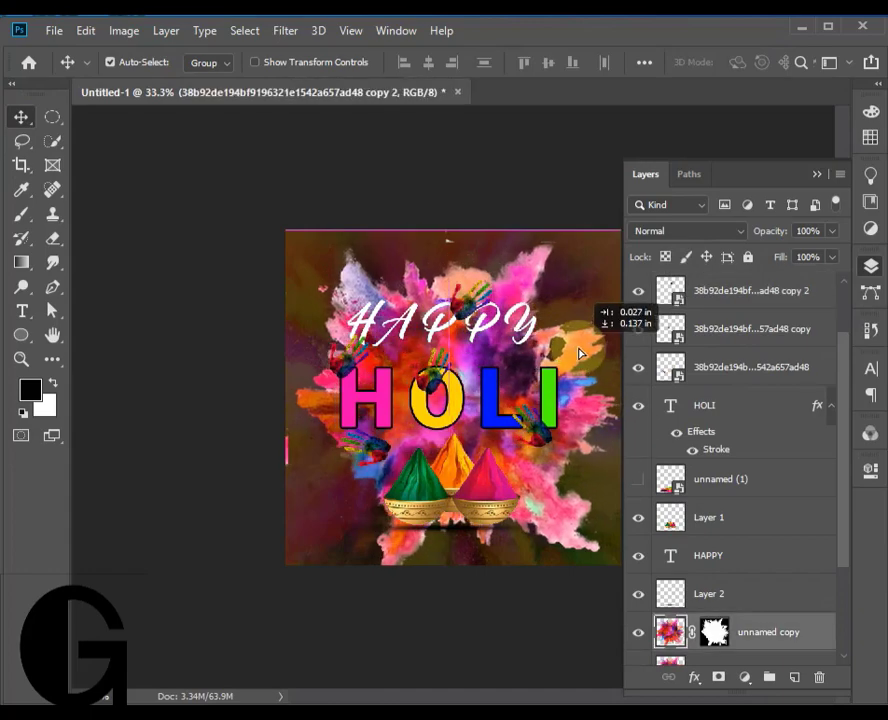
- Set the blend mode of the masked powder splash layer to Overlay
left_click(710, 232)
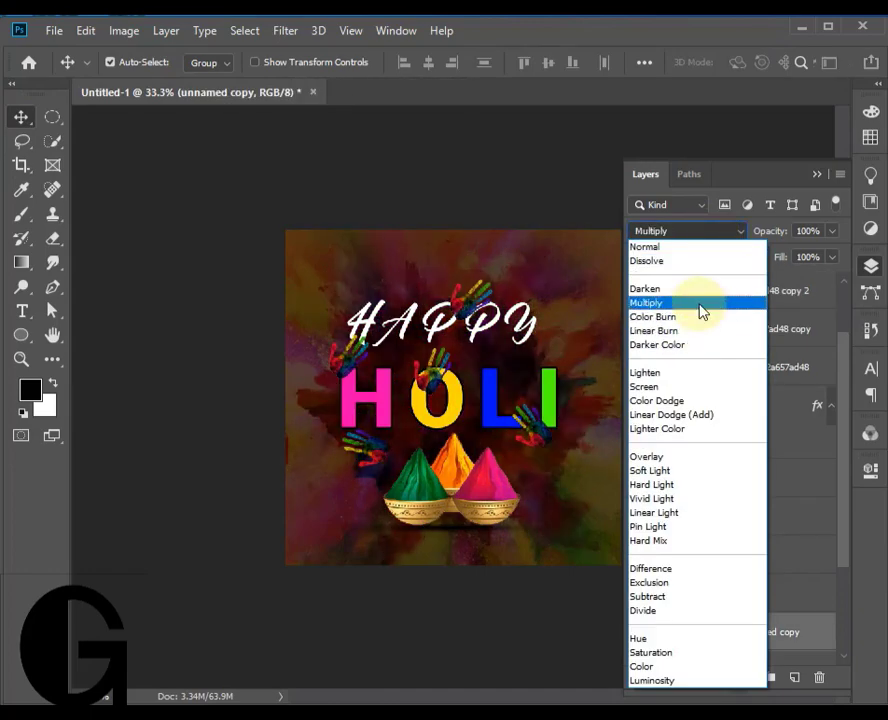
left_click(672, 457)
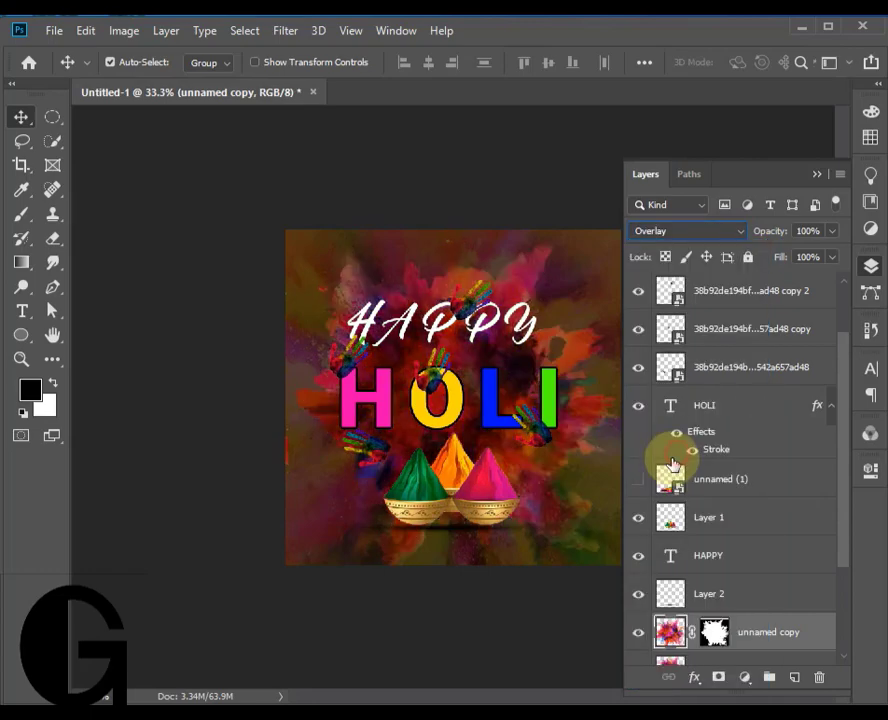
left_click(815, 174)
left_click(21, 359)
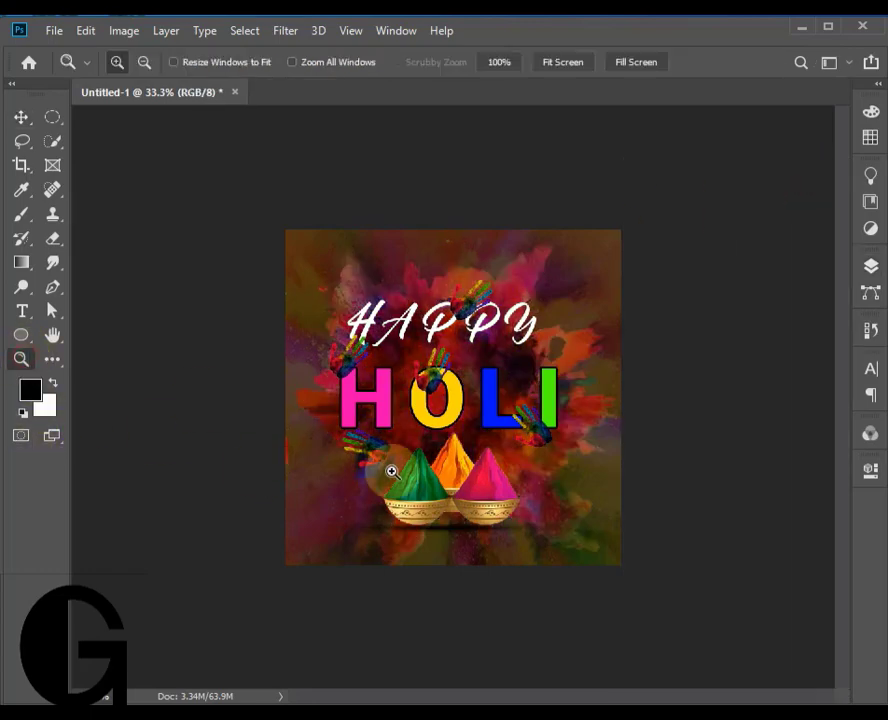
left_click(452, 405)
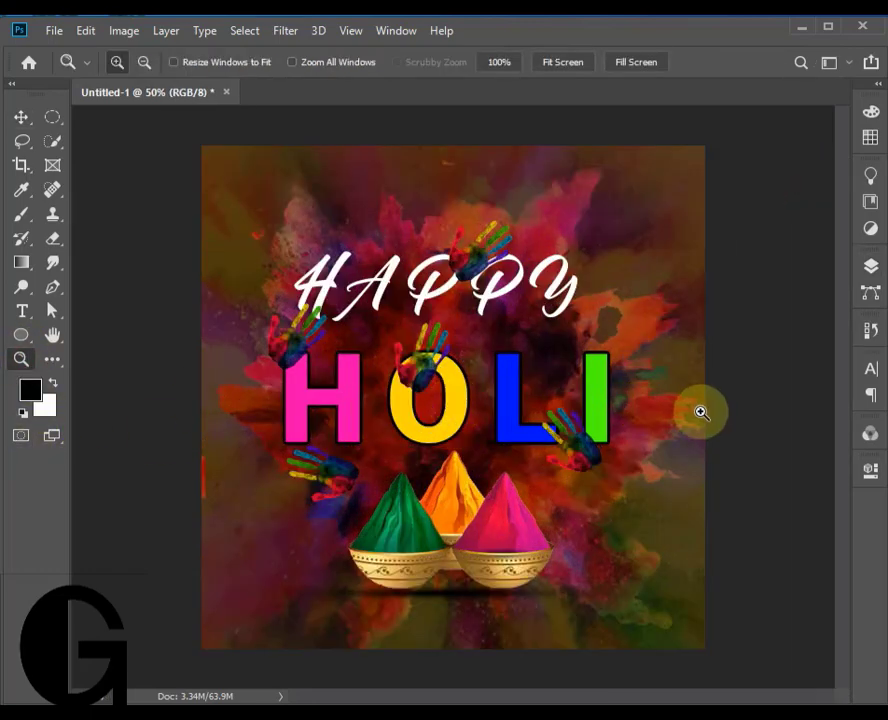